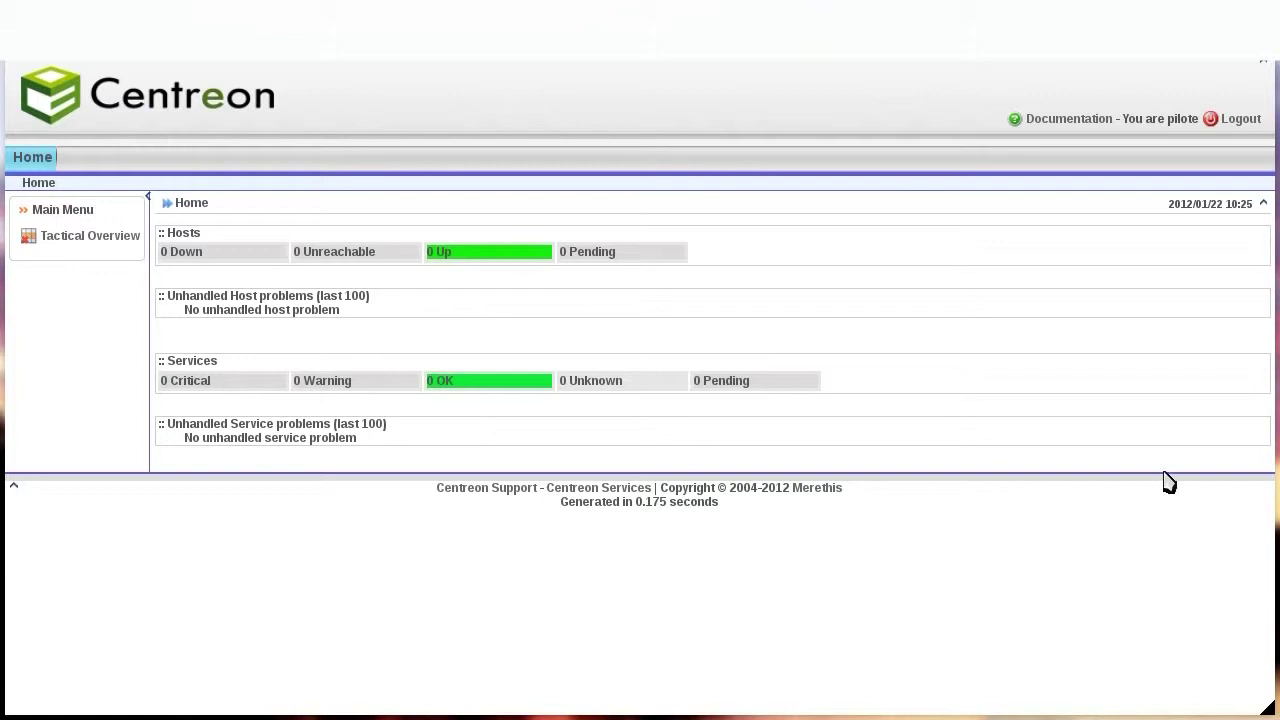
Log out of pilote and sign back in as admin with the admin password.
click(1238, 119)
text(admin)
key(Tab)
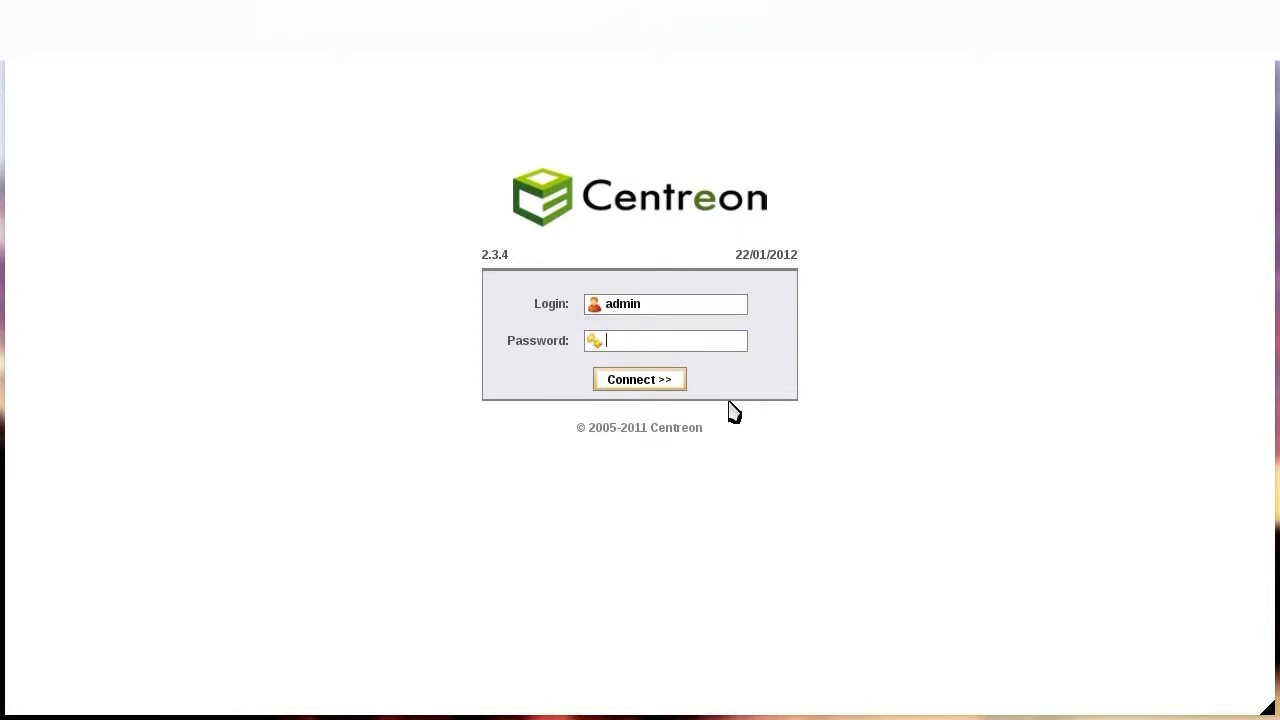
key(Return)
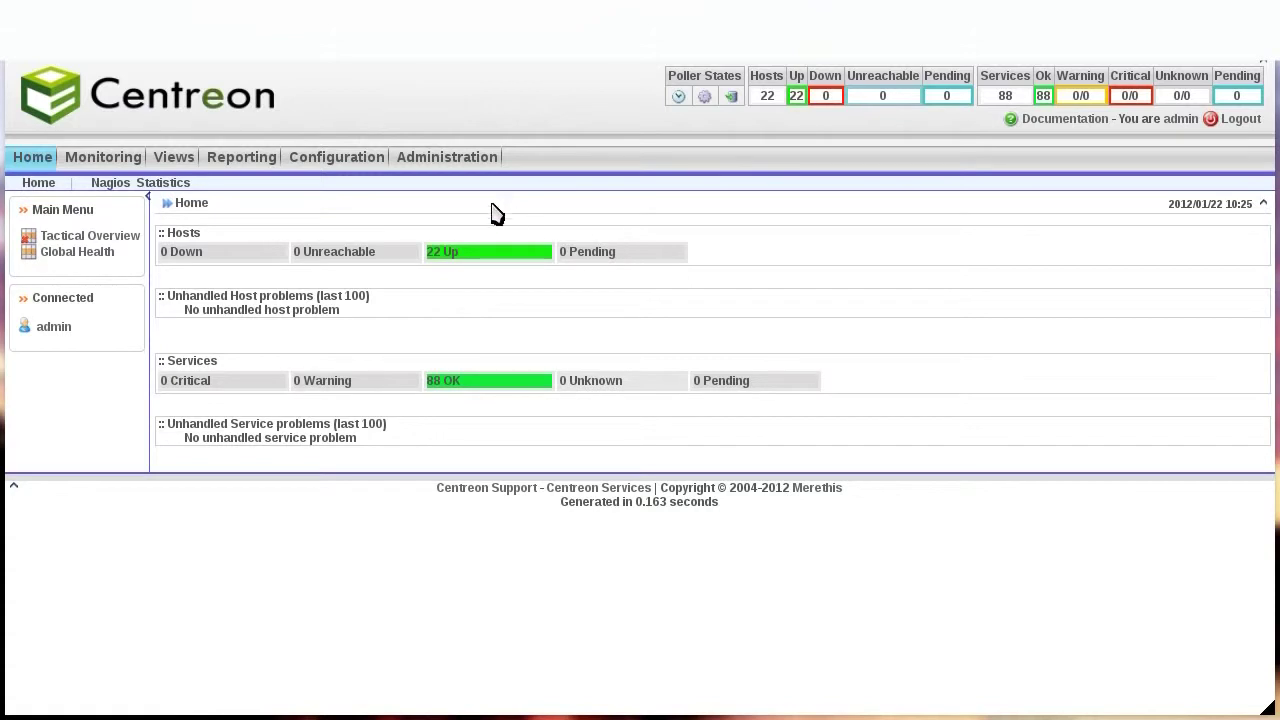
mouse_move(466, 166)
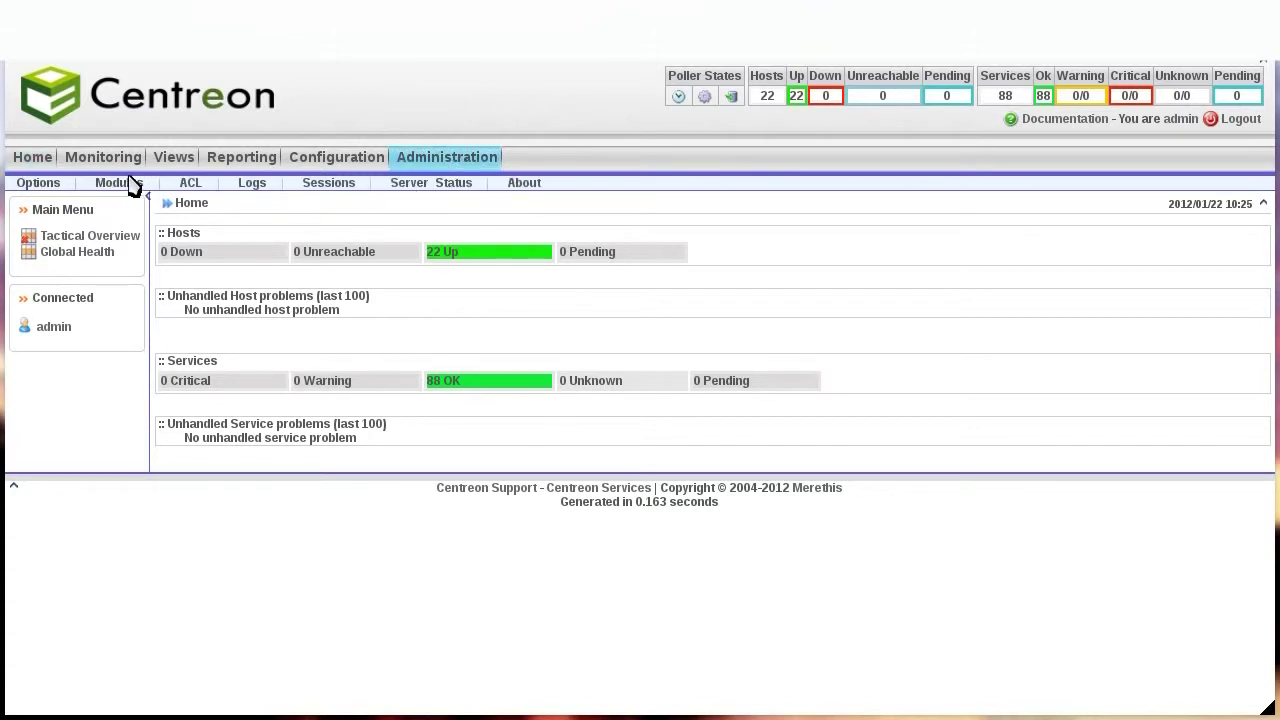
Open Administration > ACL > Access Groups and start adding a new group.
click(192, 188)
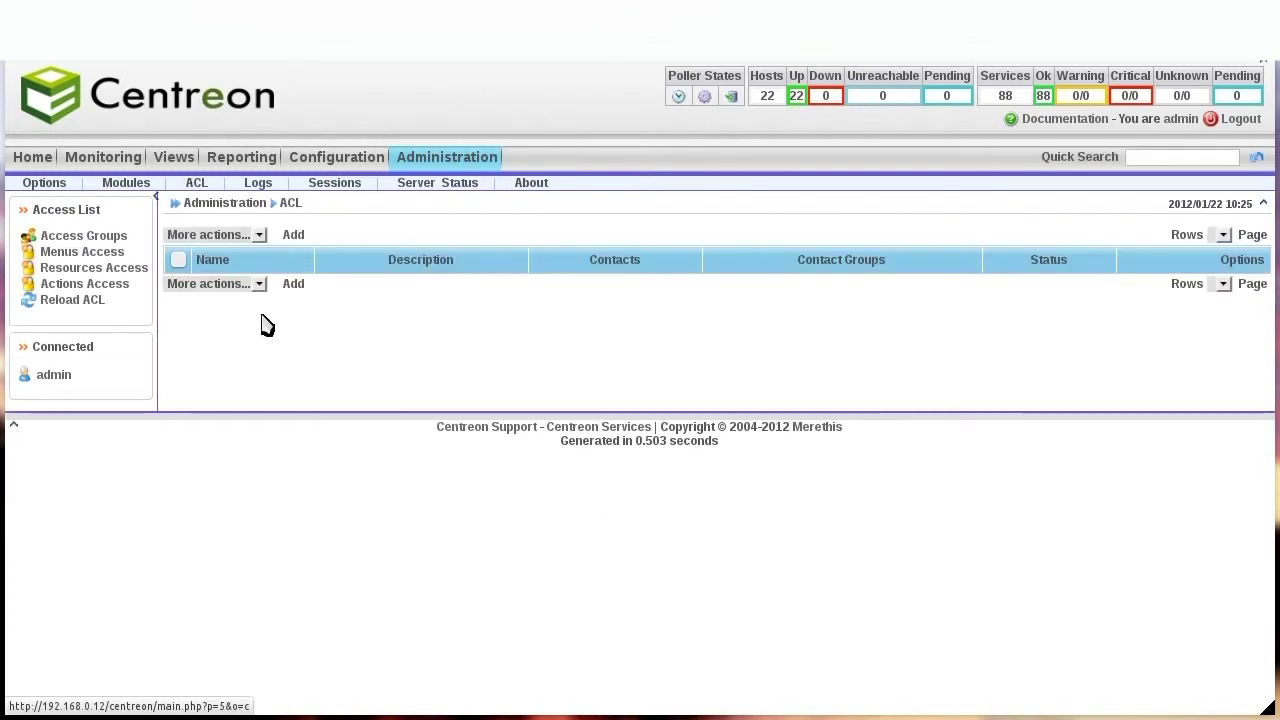
click(82, 240)
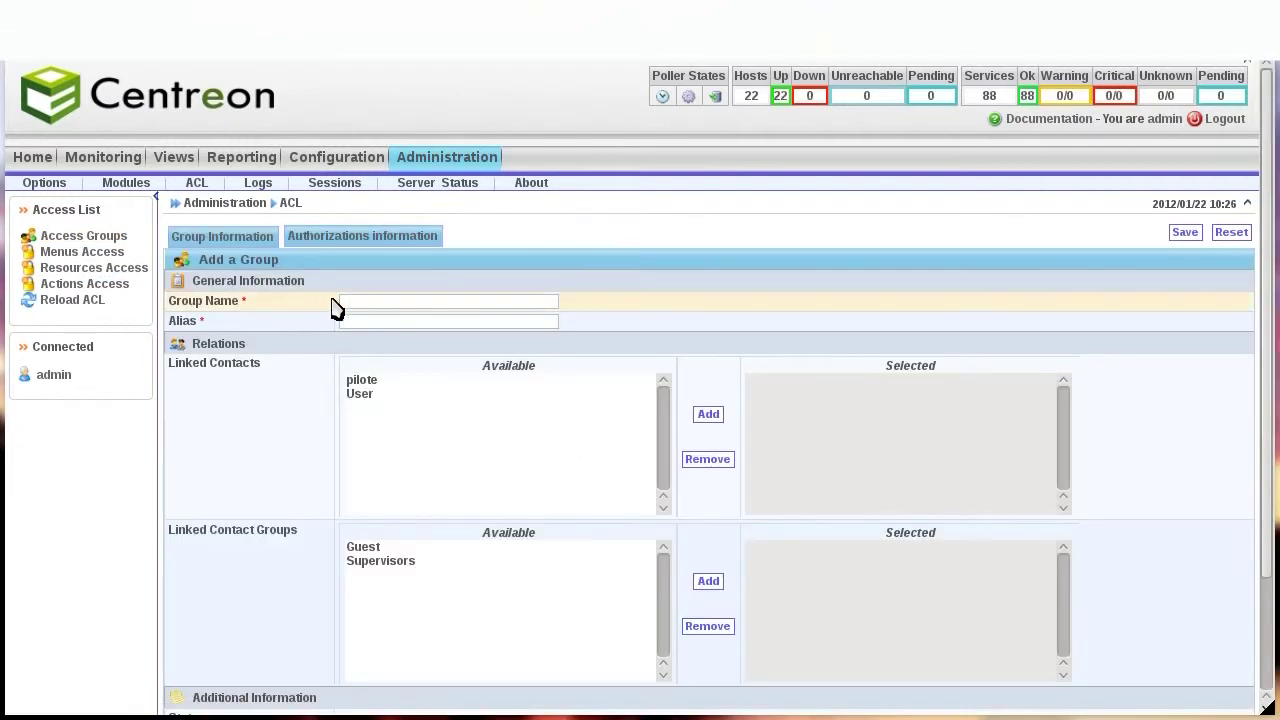
click(360, 303)
text(pilo)
Create access group 'pilote' with alias 'pilote', link the pilote contact, and save.
key(Tab)
text(pi)
key(Tab)
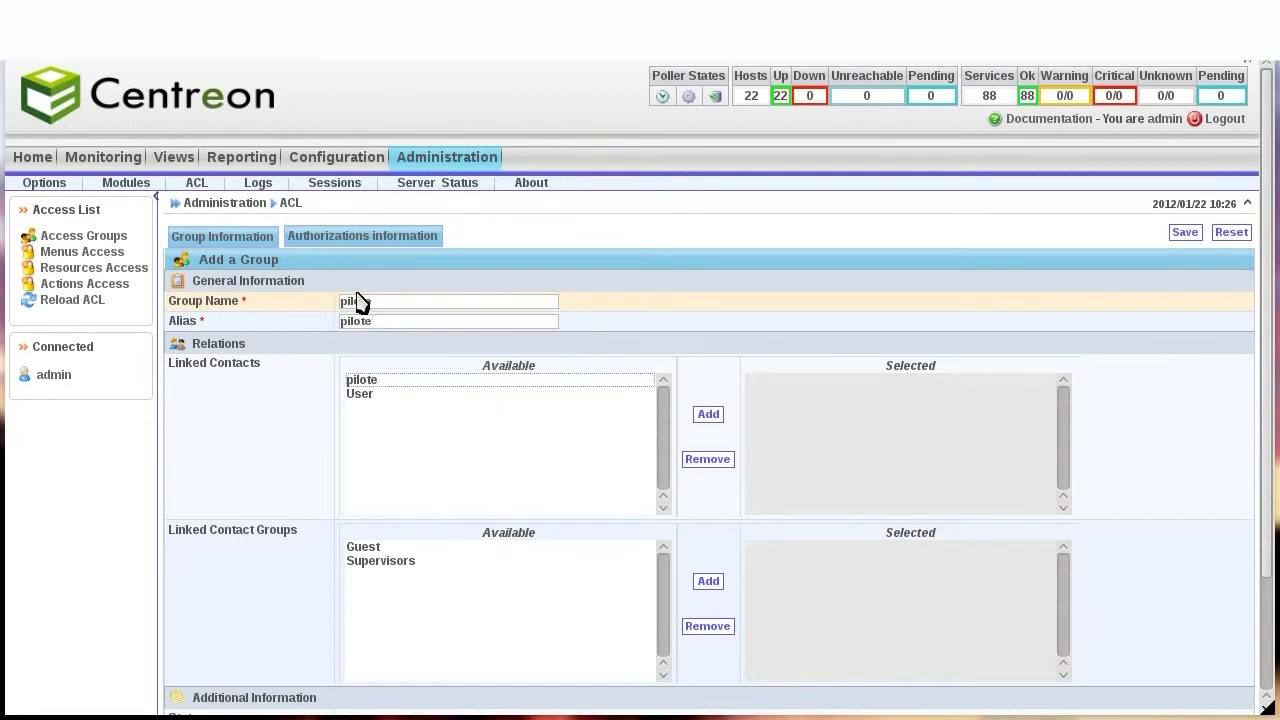
double_click(364, 382)
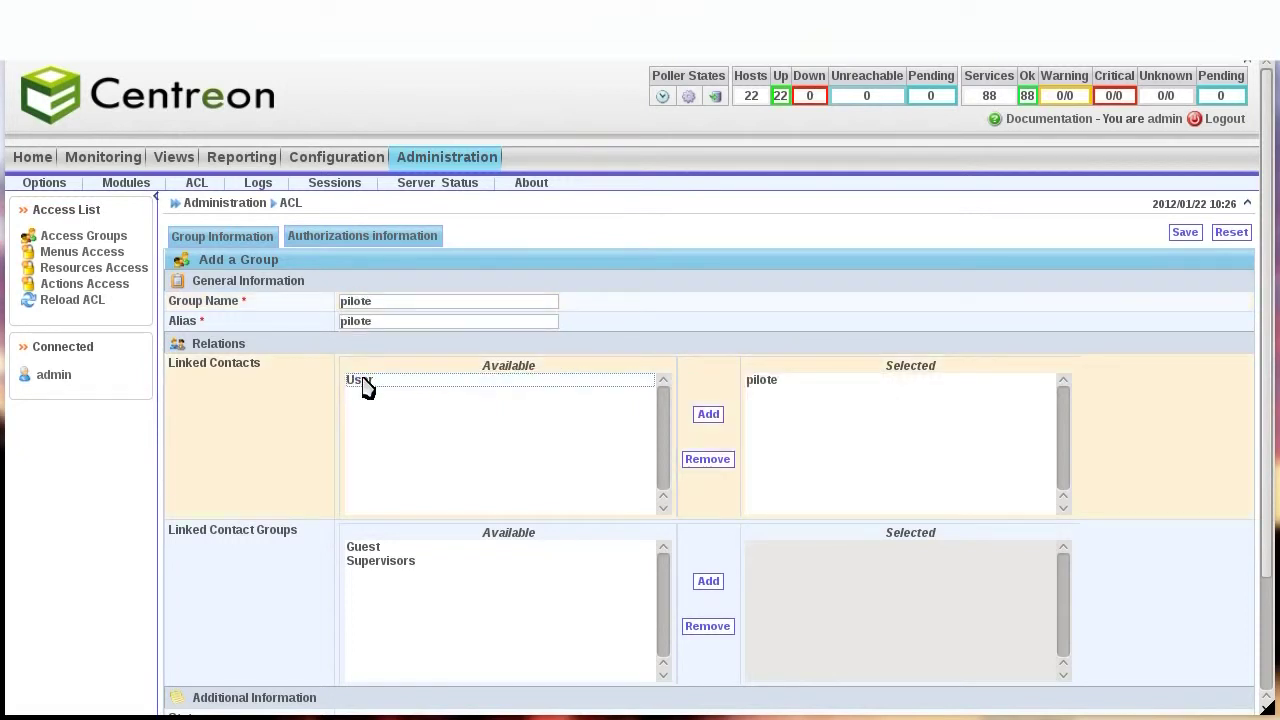
scroll(295, 435, down, 2)
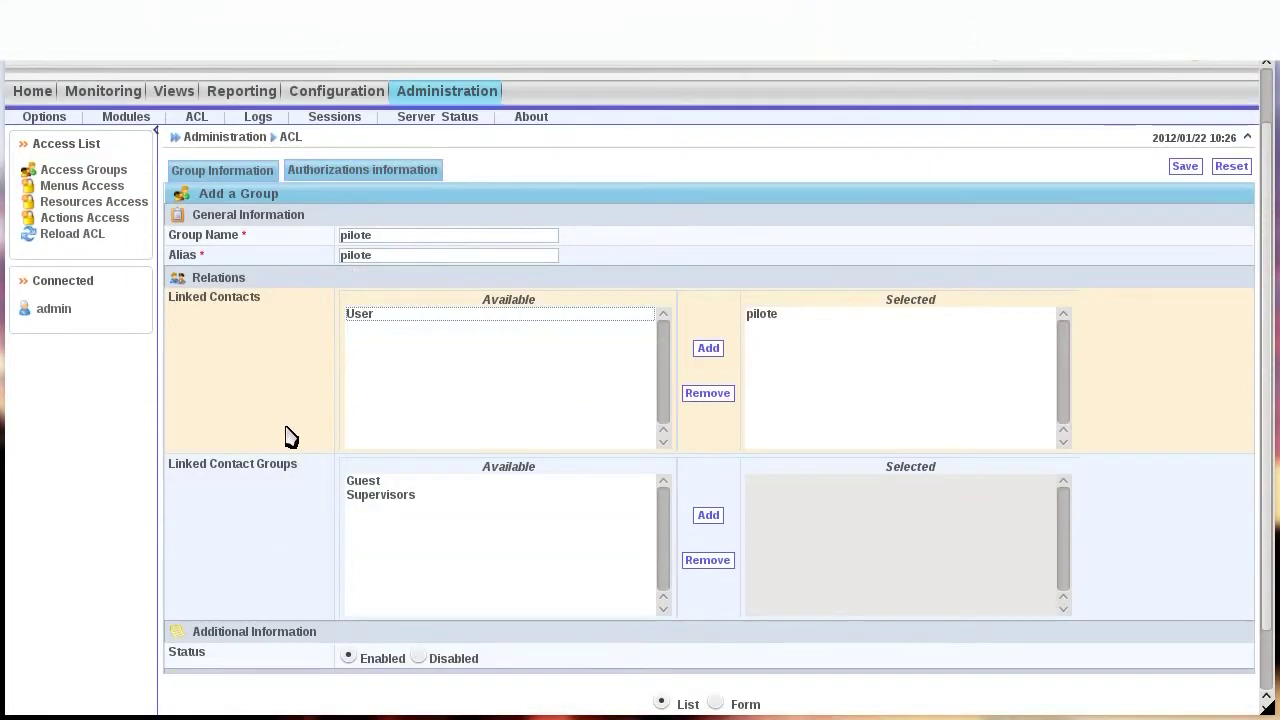
scroll(285, 435, down, 2)
click(680, 652)
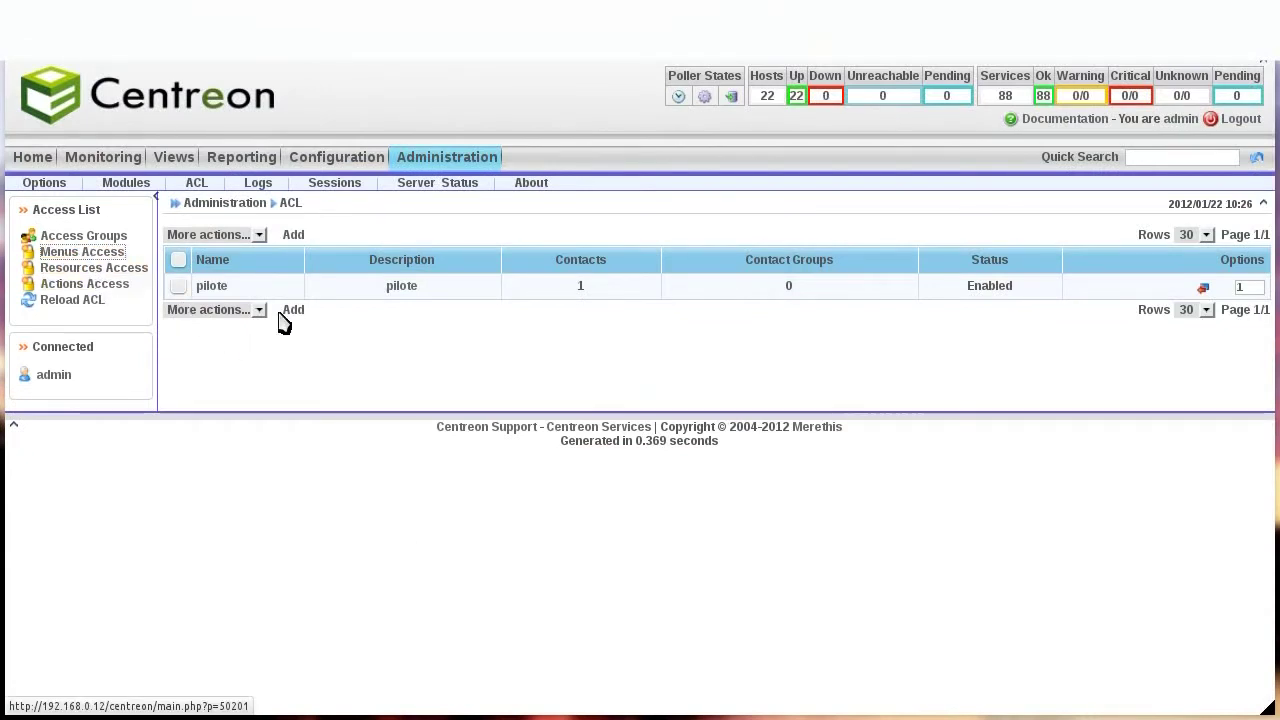
Add a menu access rule with definition and alias 'pilote', linked to the pilote group.
click(287, 234)
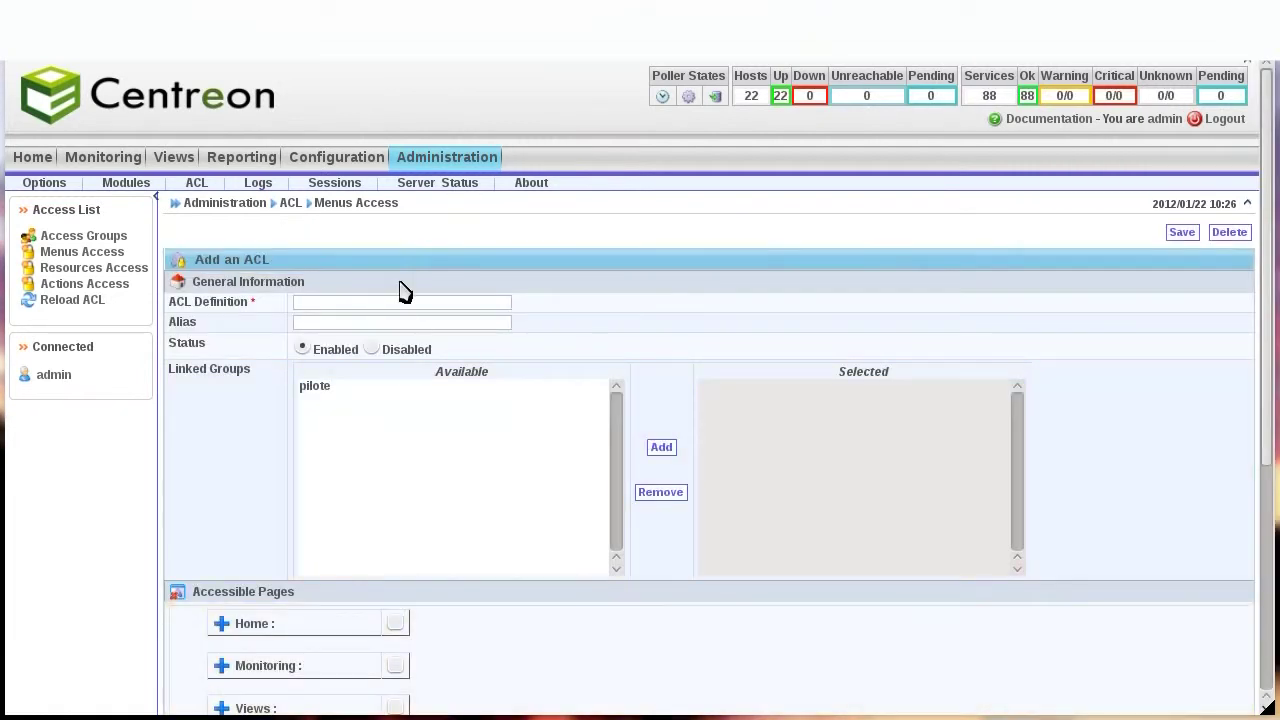
text(pilote)
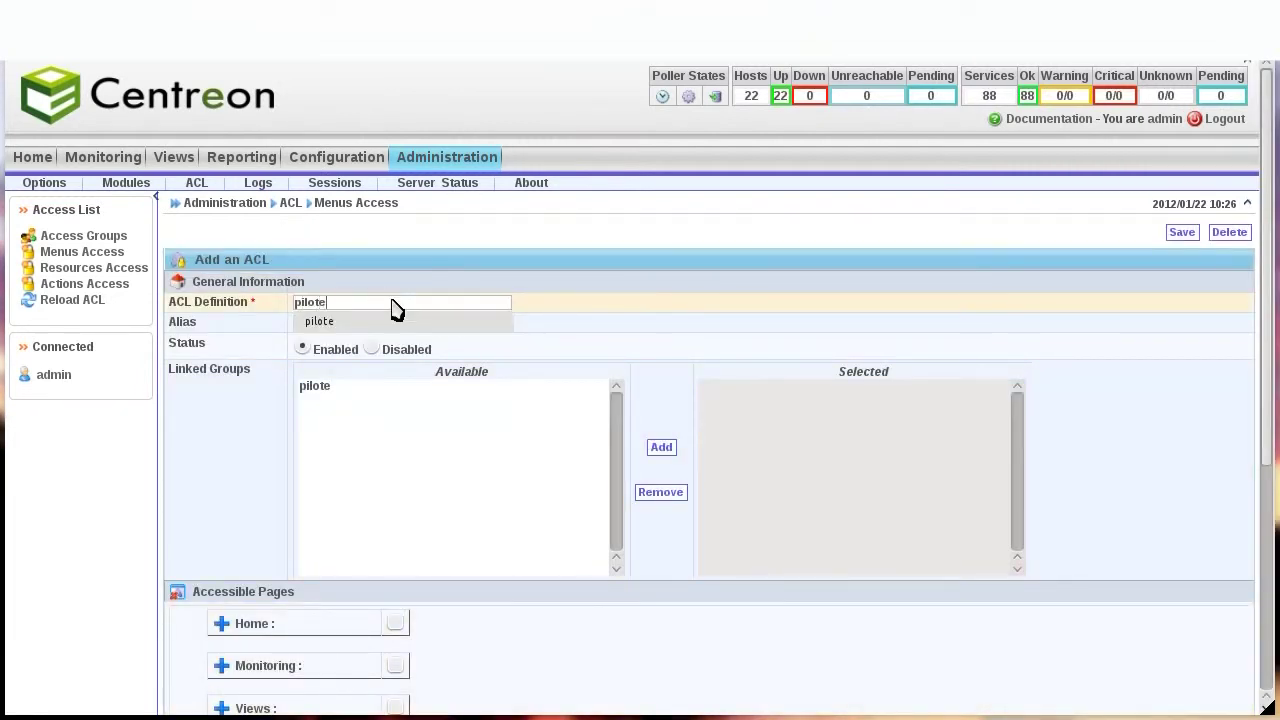
key(Tab)
text(pilote)
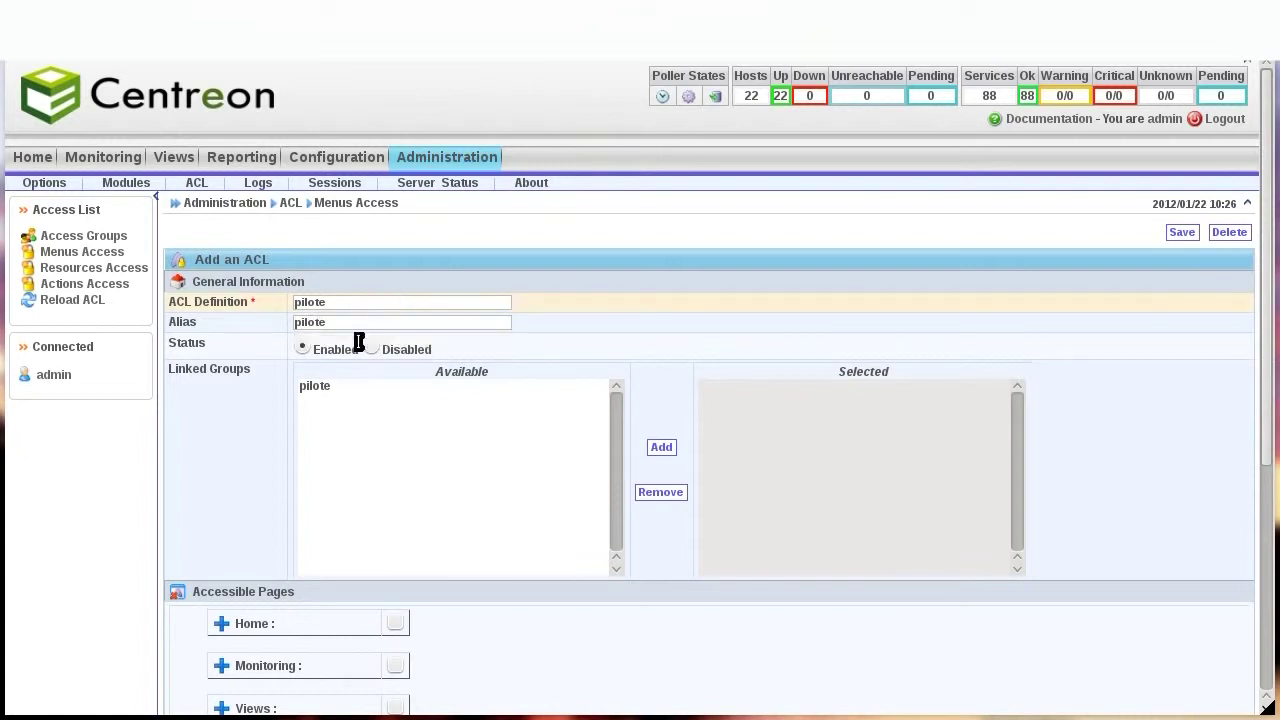
double_click(325, 389)
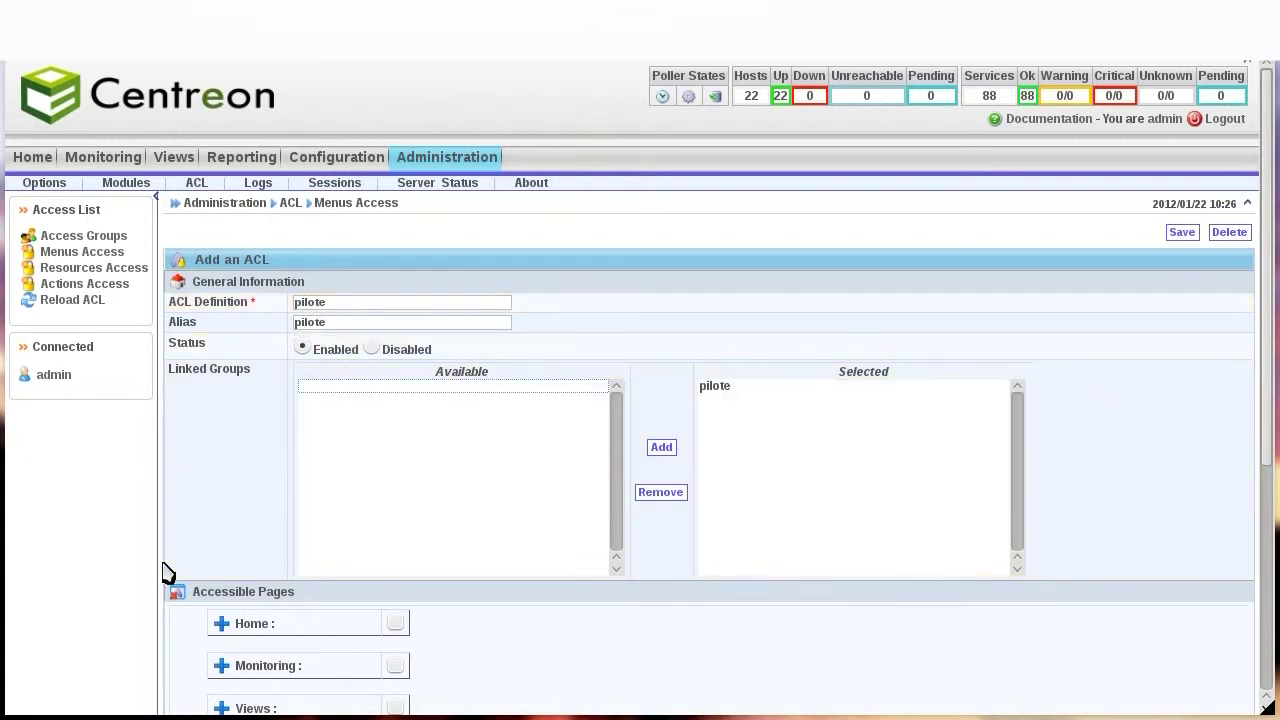
scroll(193, 452, down, 4)
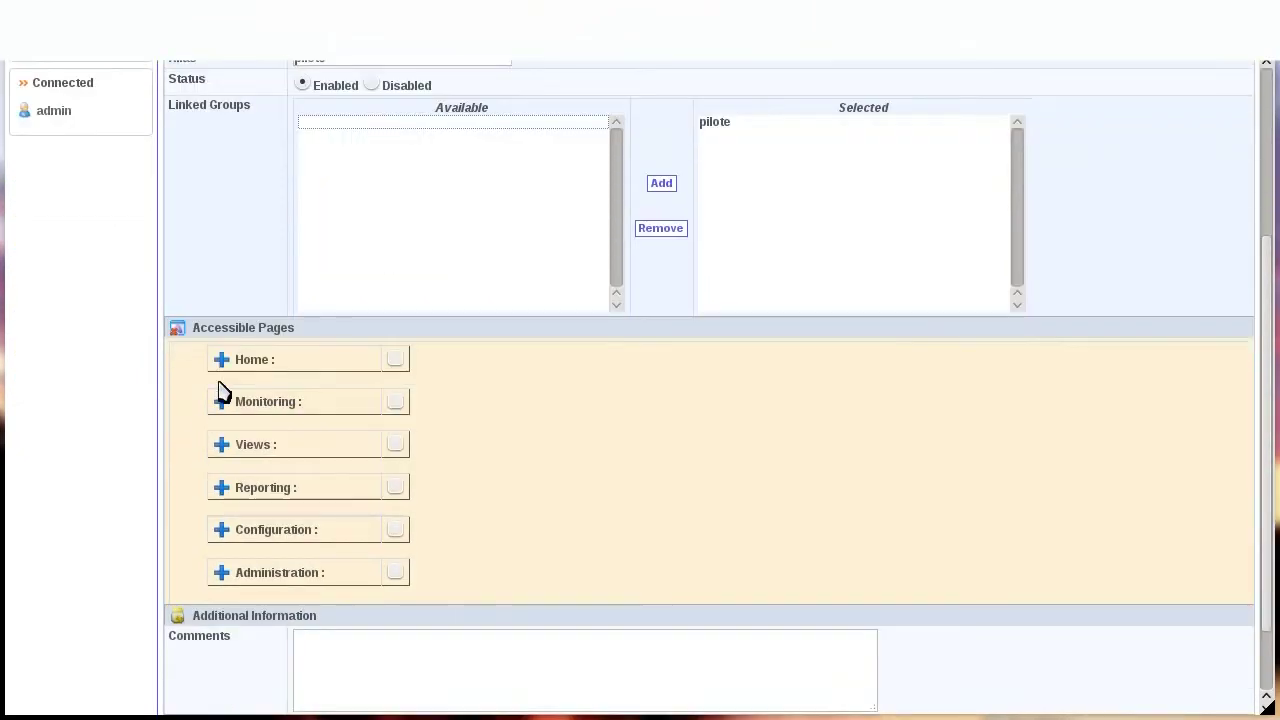
Grant the Home pages Tactical Overview and Global Health.
click(222, 360)
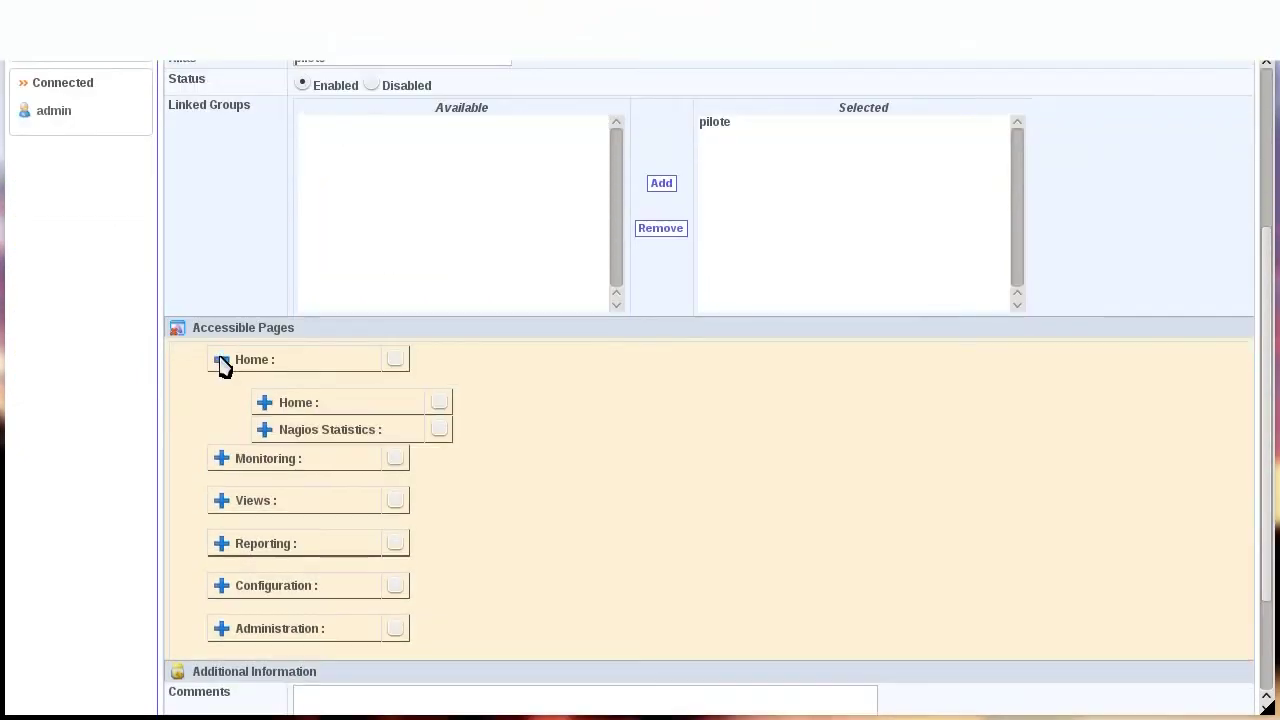
click(265, 402)
scroll(712, 429, down, 1)
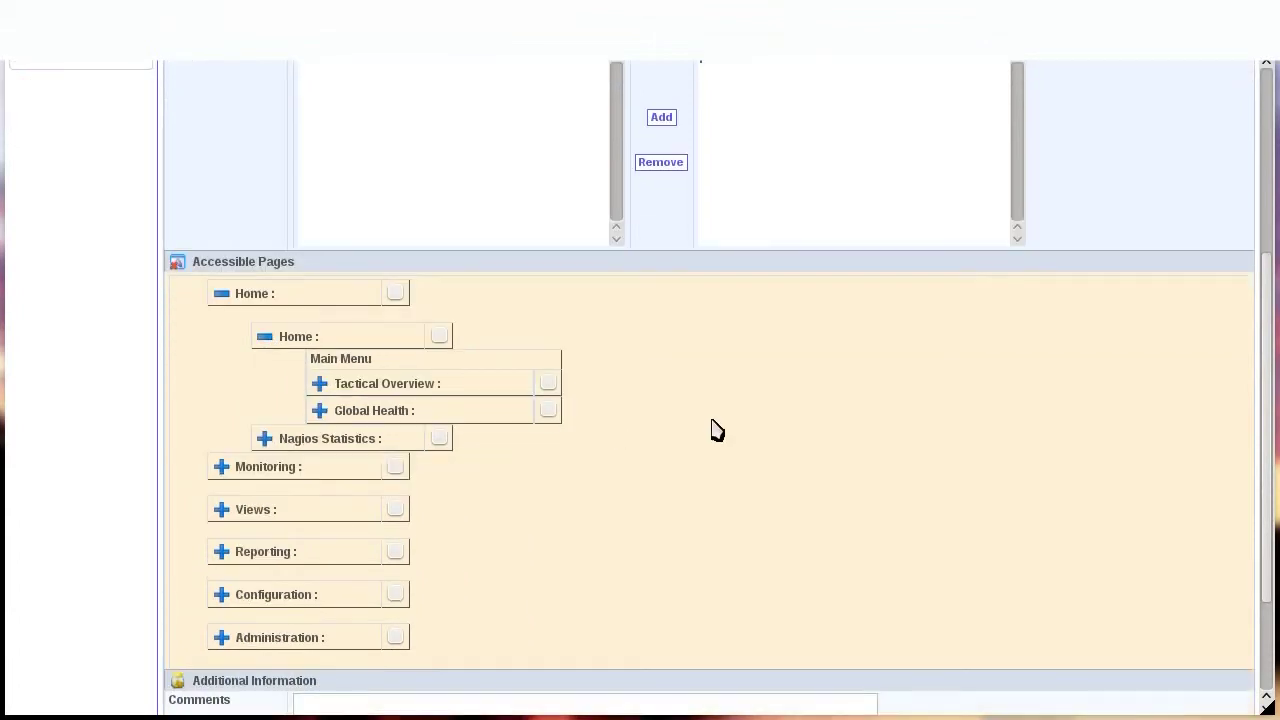
click(548, 383)
click(549, 411)
click(265, 336)
click(222, 291)
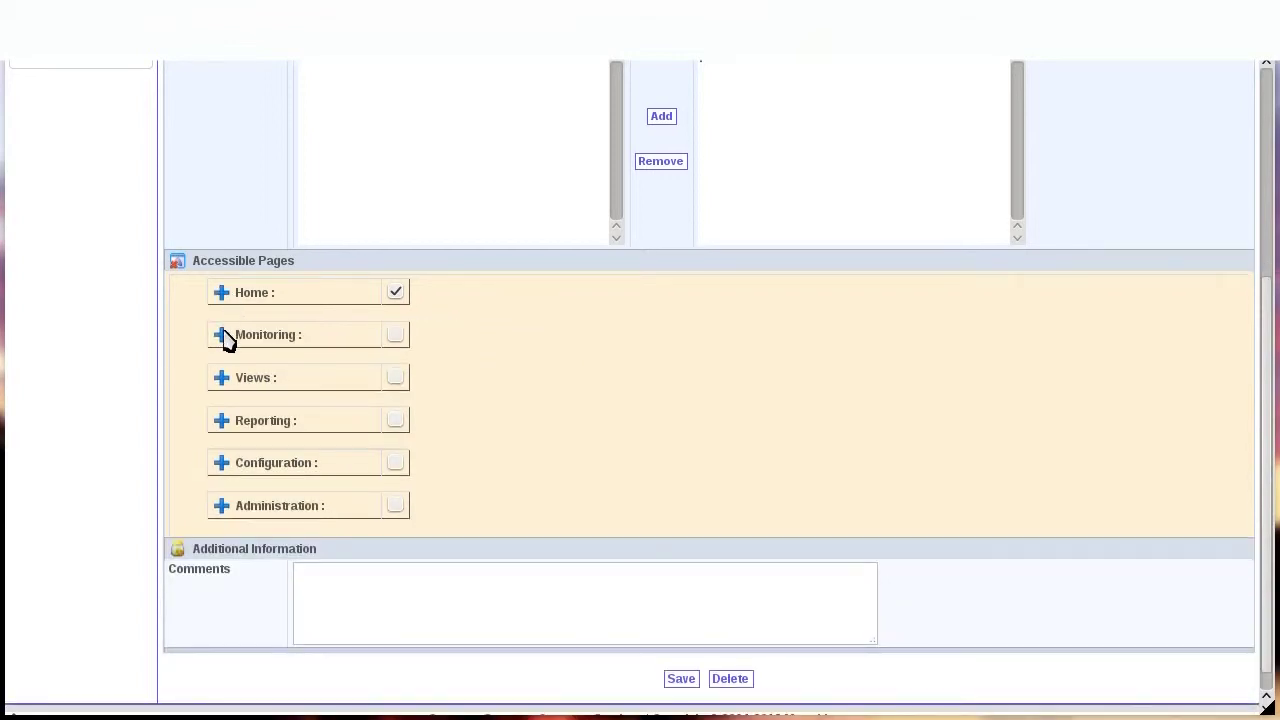
Grant Monitoring Services pages: Unhandled Problems, Service Problems, All Services, and By Host/Host Group/Service Group views.
click(223, 336)
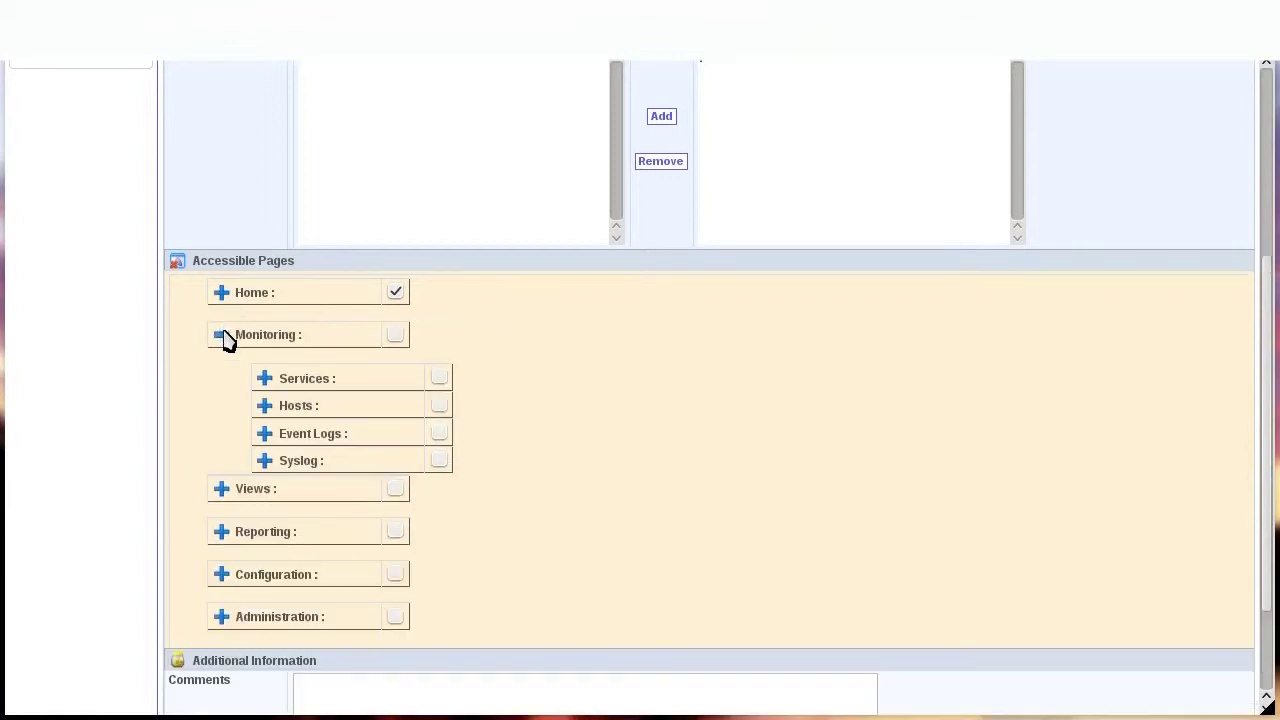
click(264, 378)
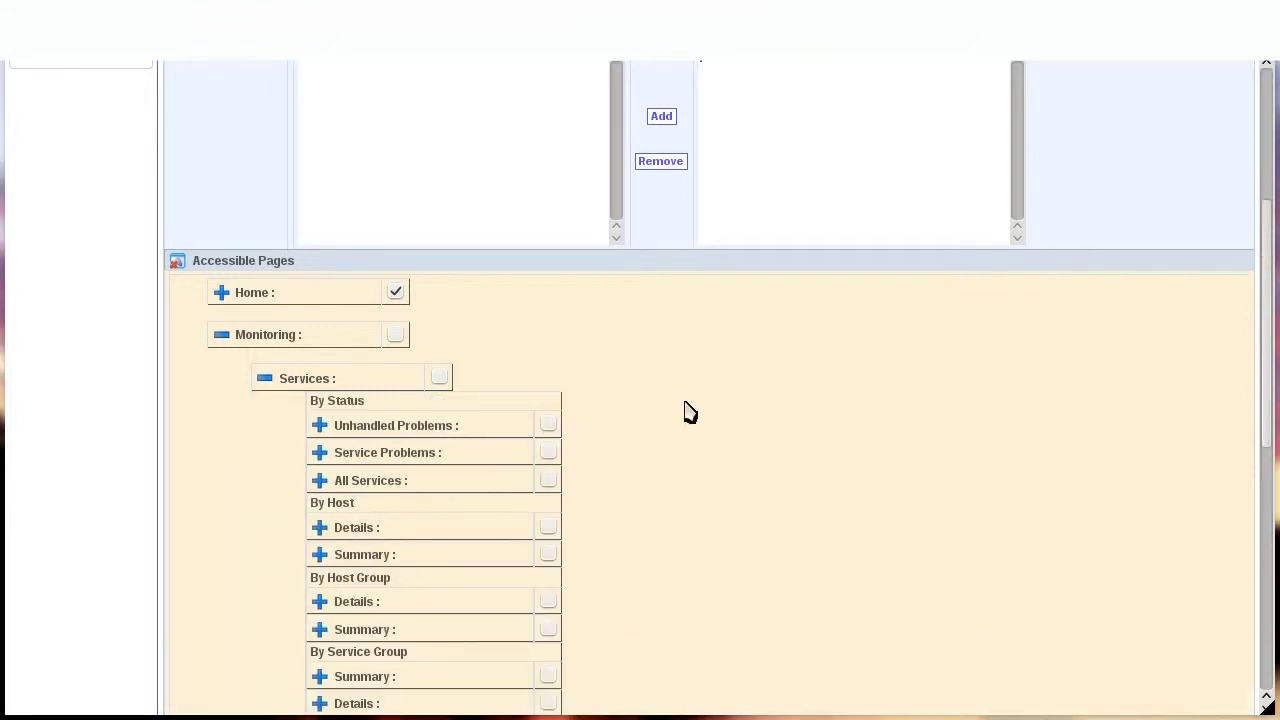
scroll(688, 412, down, 2)
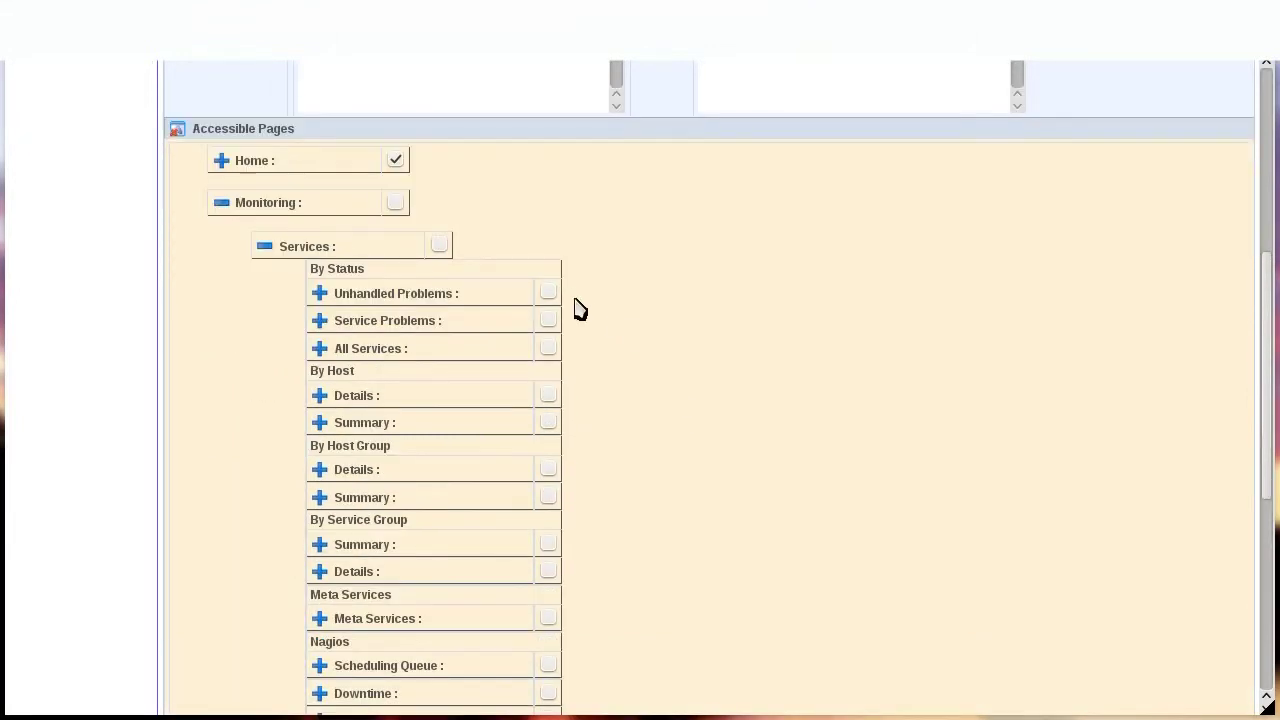
click(548, 291)
click(548, 319)
click(548, 348)
click(548, 395)
click(548, 421)
click(548, 469)
click(549, 496)
click(548, 544)
click(548, 571)
Also grant the Services Downtime and Comments pages, leaving Meta Services unticked.
scroll(670, 527, down, 2)
click(548, 487)
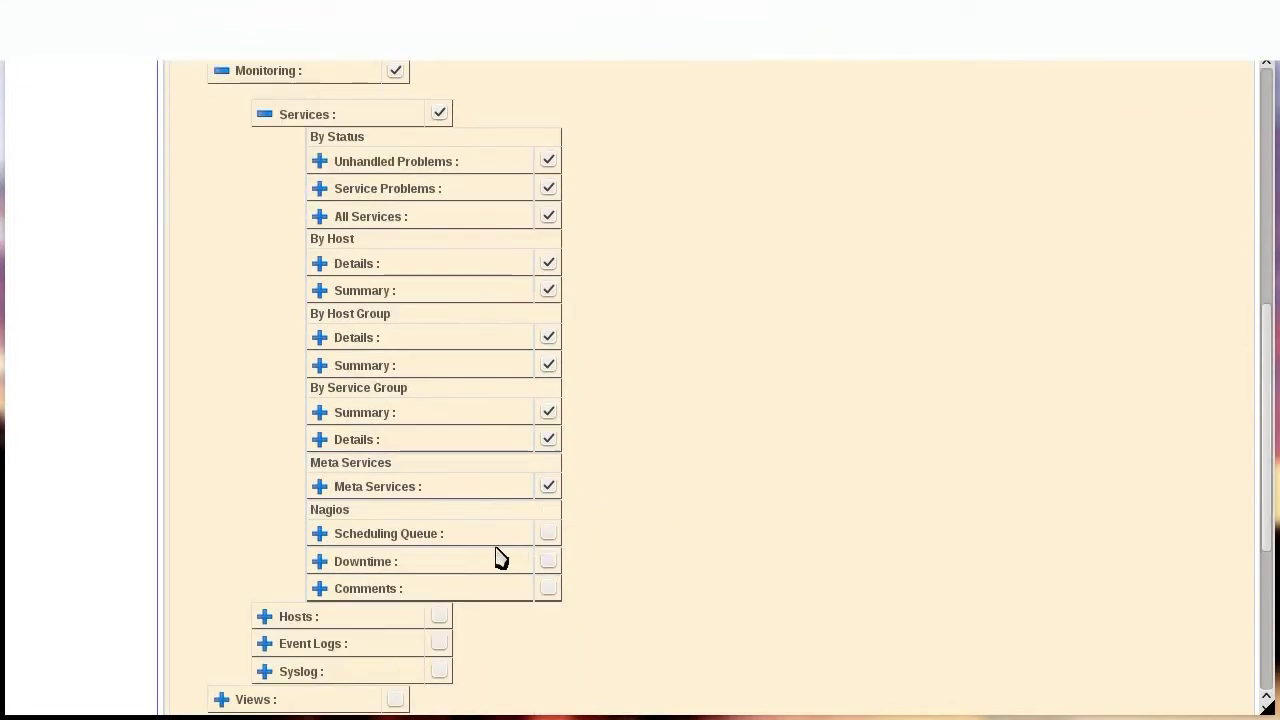
click(547, 488)
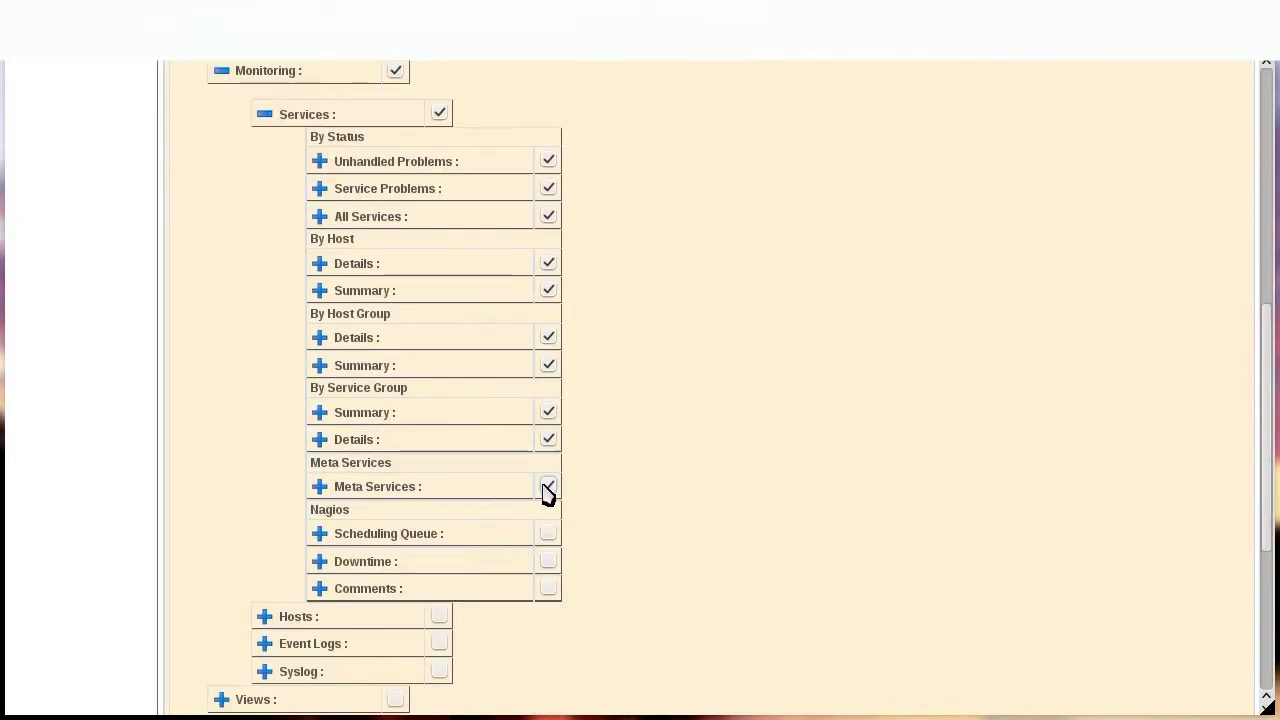
click(549, 562)
click(549, 589)
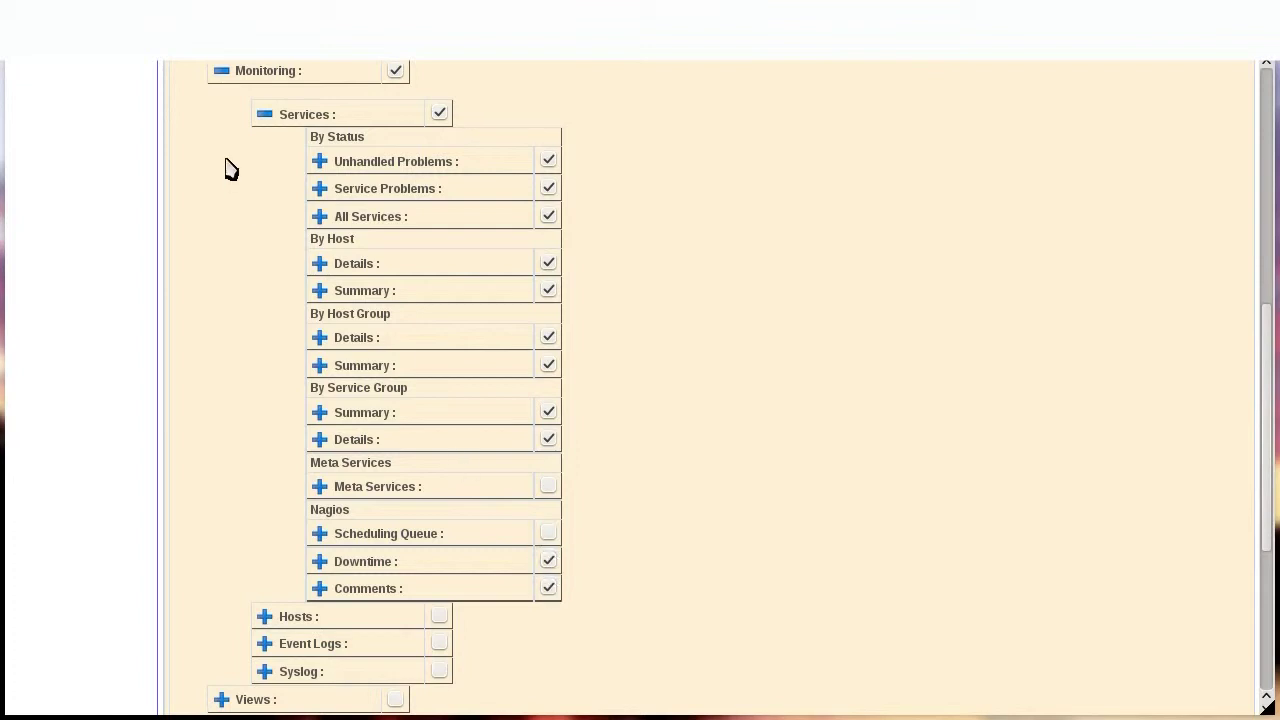
click(265, 117)
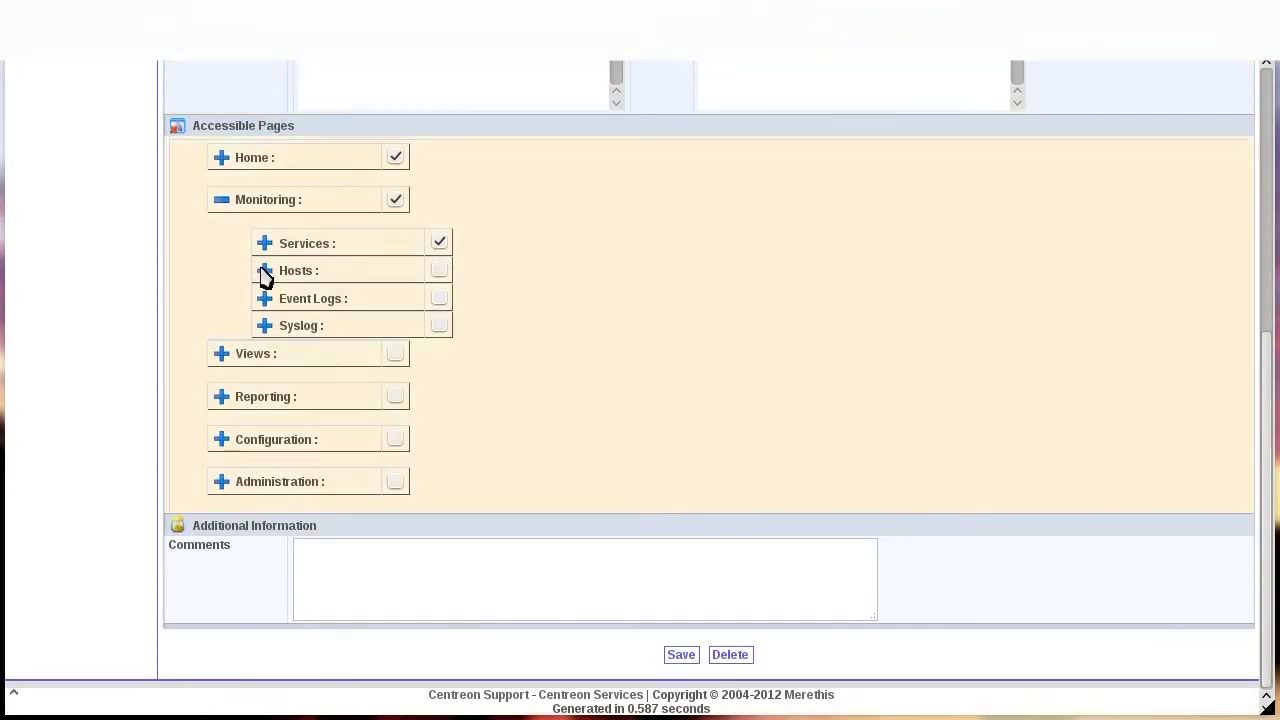
Grant Monitoring Hosts pages Unhandled Problems, Host Problems, Hosts, Host Groups and Comments.
click(265, 272)
click(548, 317)
click(548, 345)
click(548, 373)
click(548, 400)
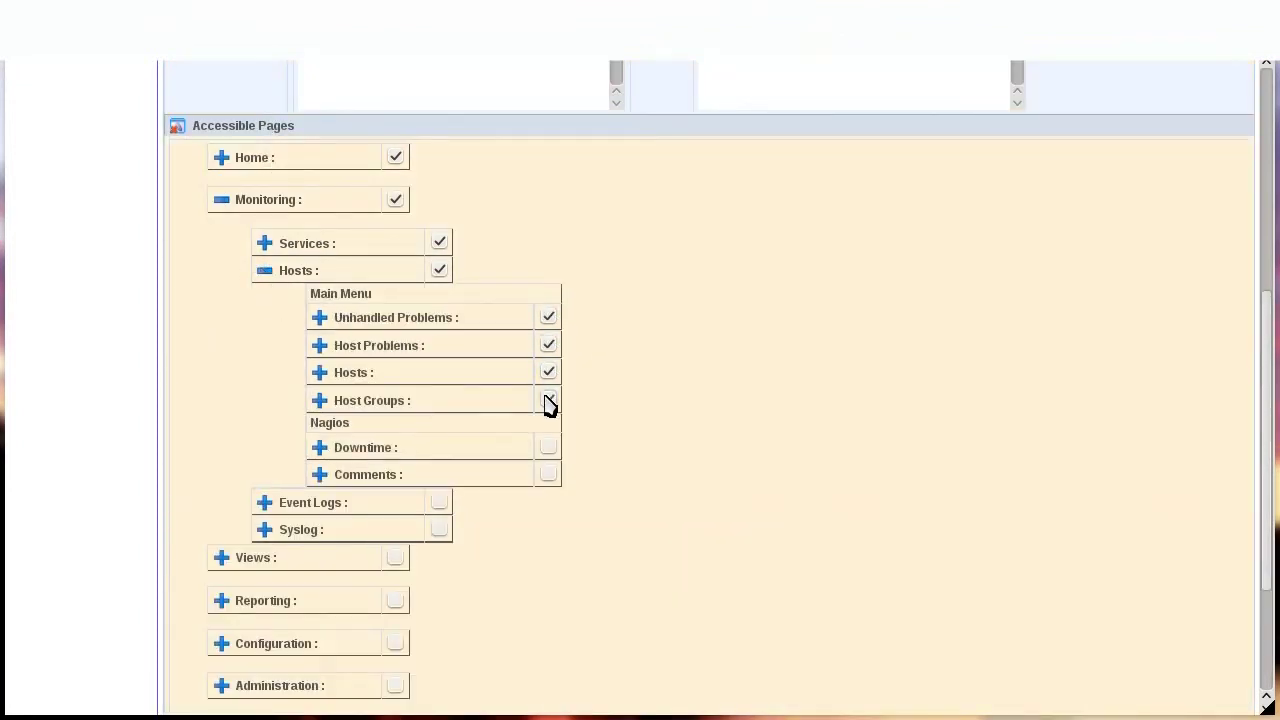
click(548, 474)
click(265, 271)
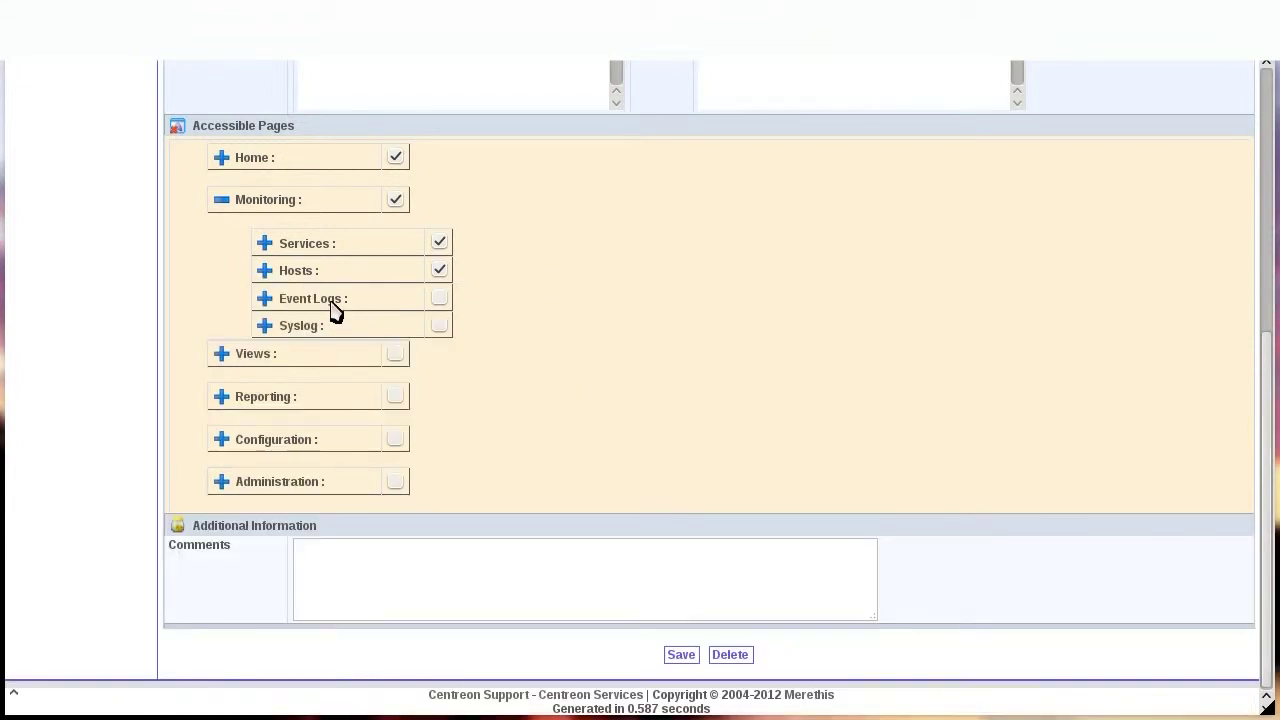
click(222, 200)
Grant the Views > Graphs page All Graphs.
click(222, 354)
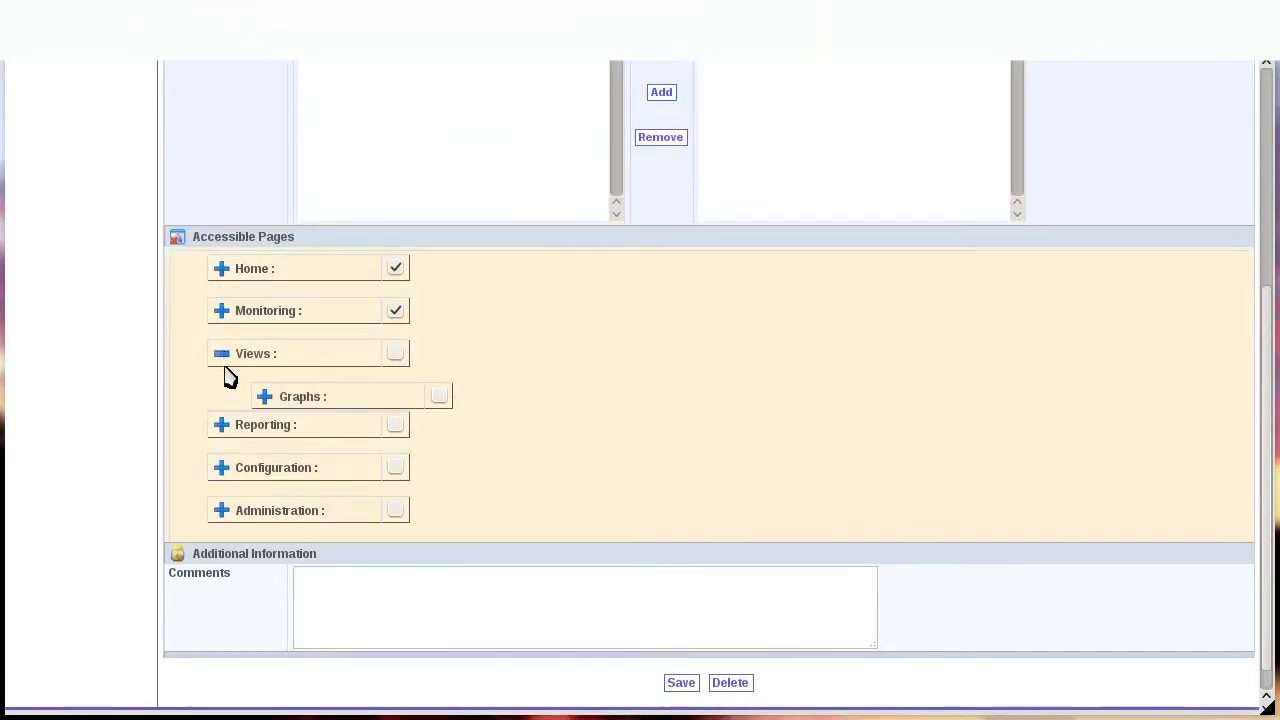
click(266, 397)
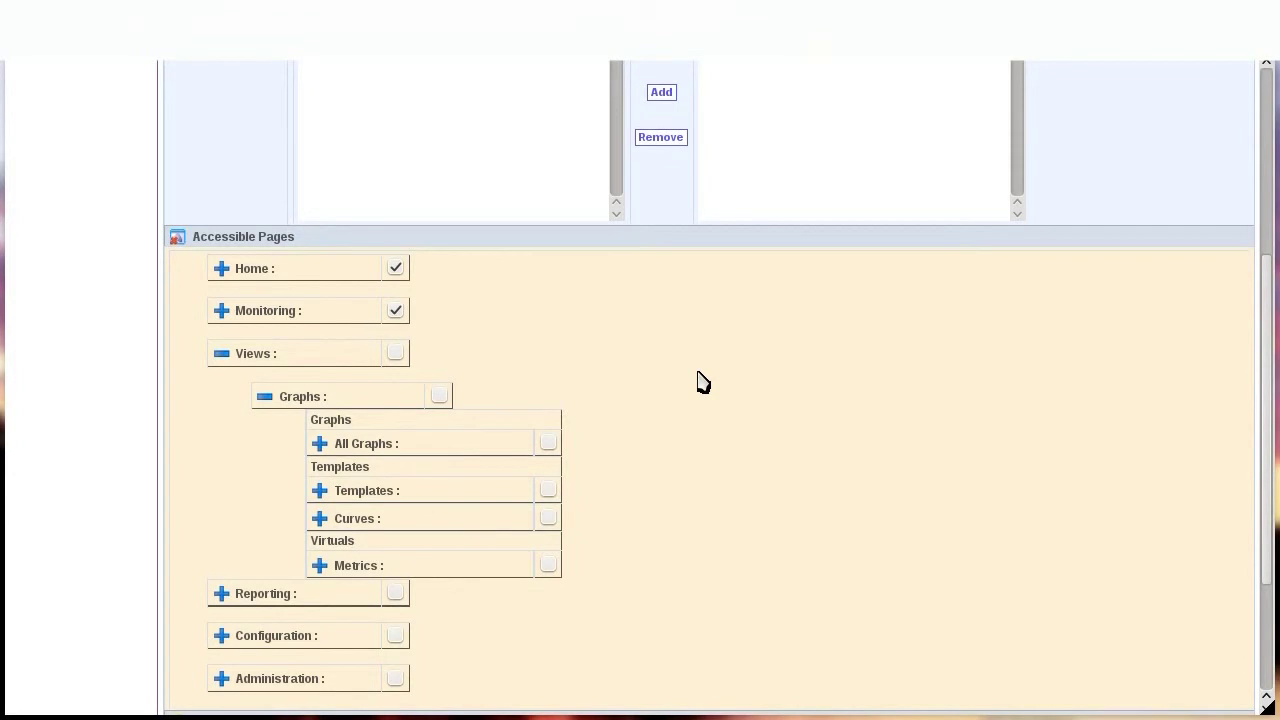
scroll(703, 383, down, 1)
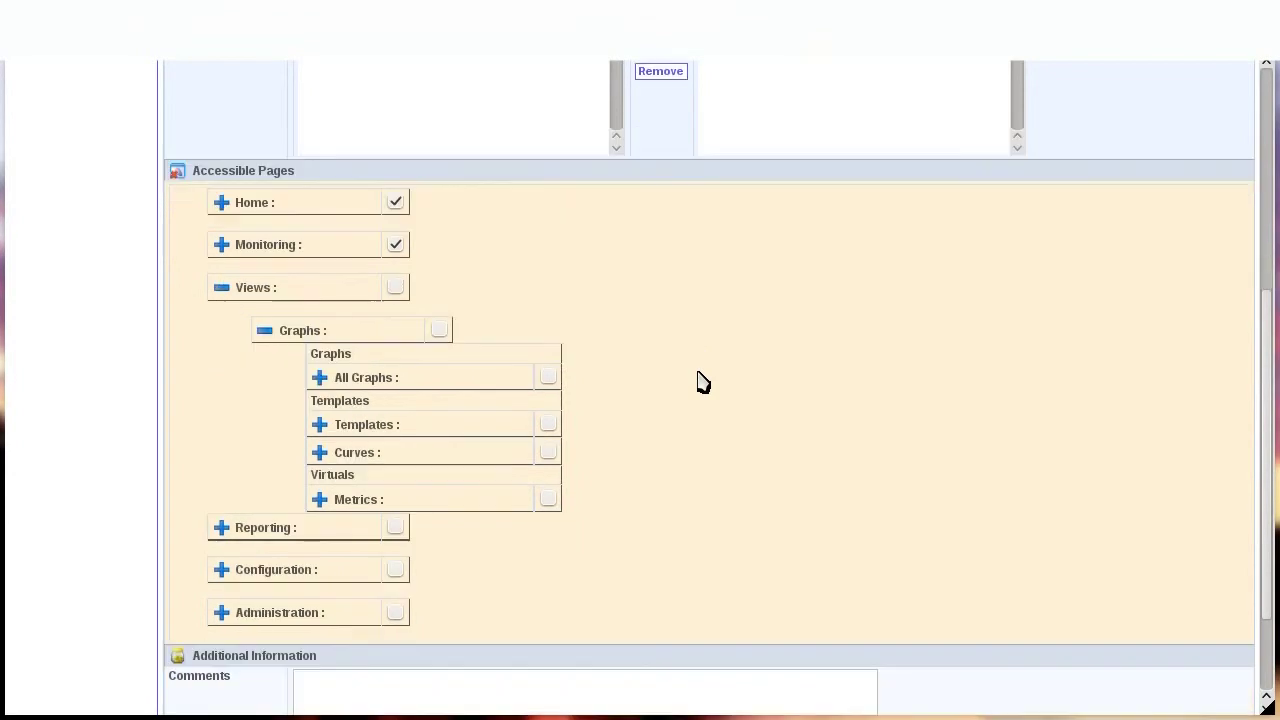
click(551, 379)
click(222, 290)
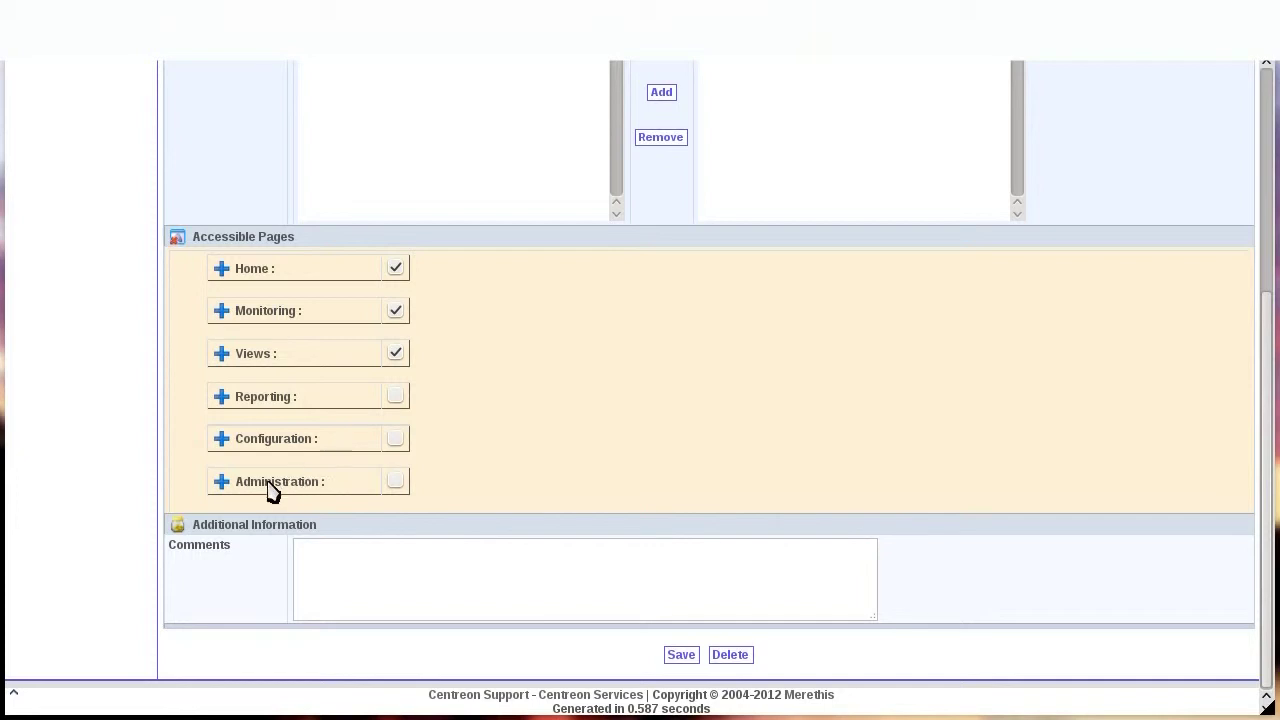
Grant the Administration > Options page My Account.
click(222, 481)
scroll(650, 428, down, 1)
scroll(650, 428, down, 1)
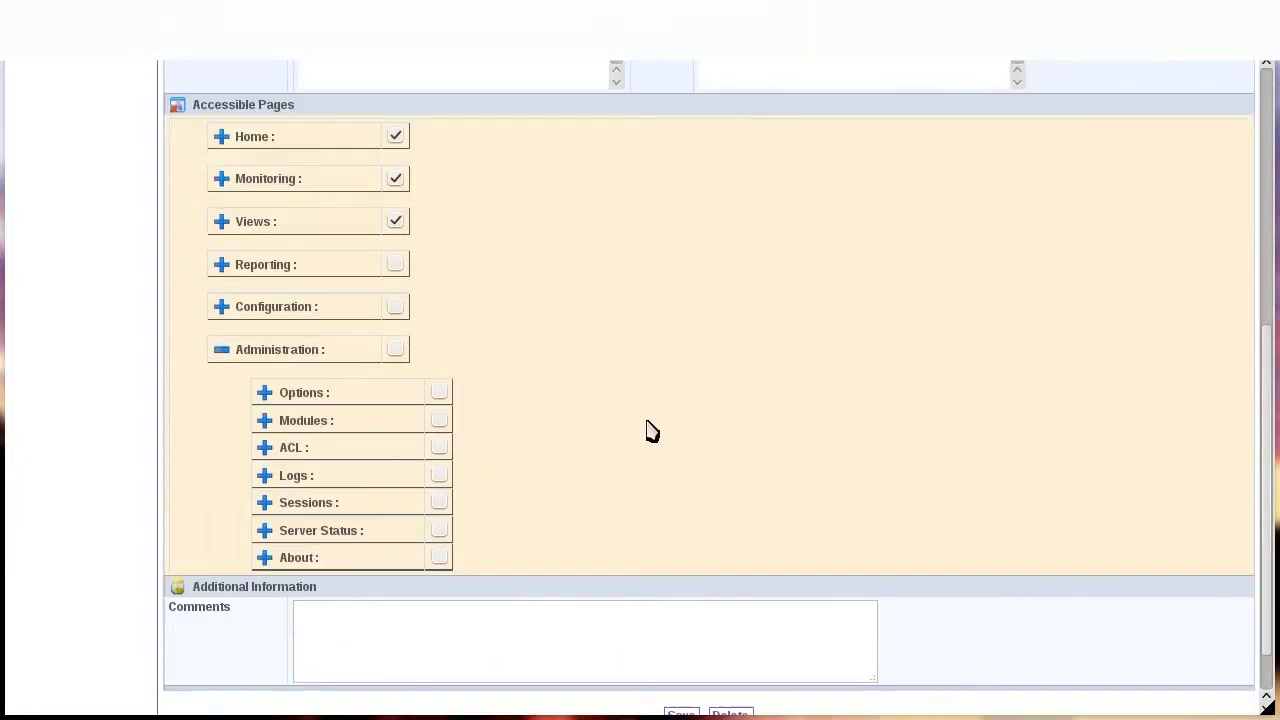
click(265, 393)
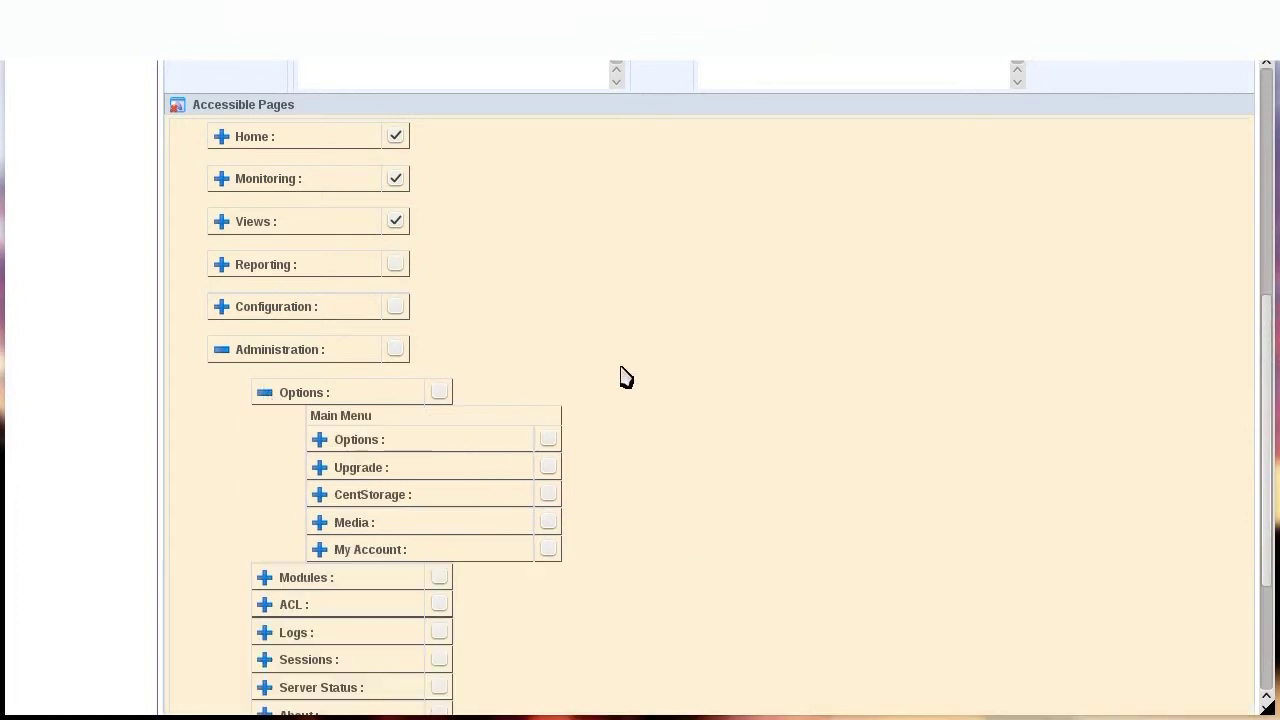
click(549, 550)
click(268, 394)
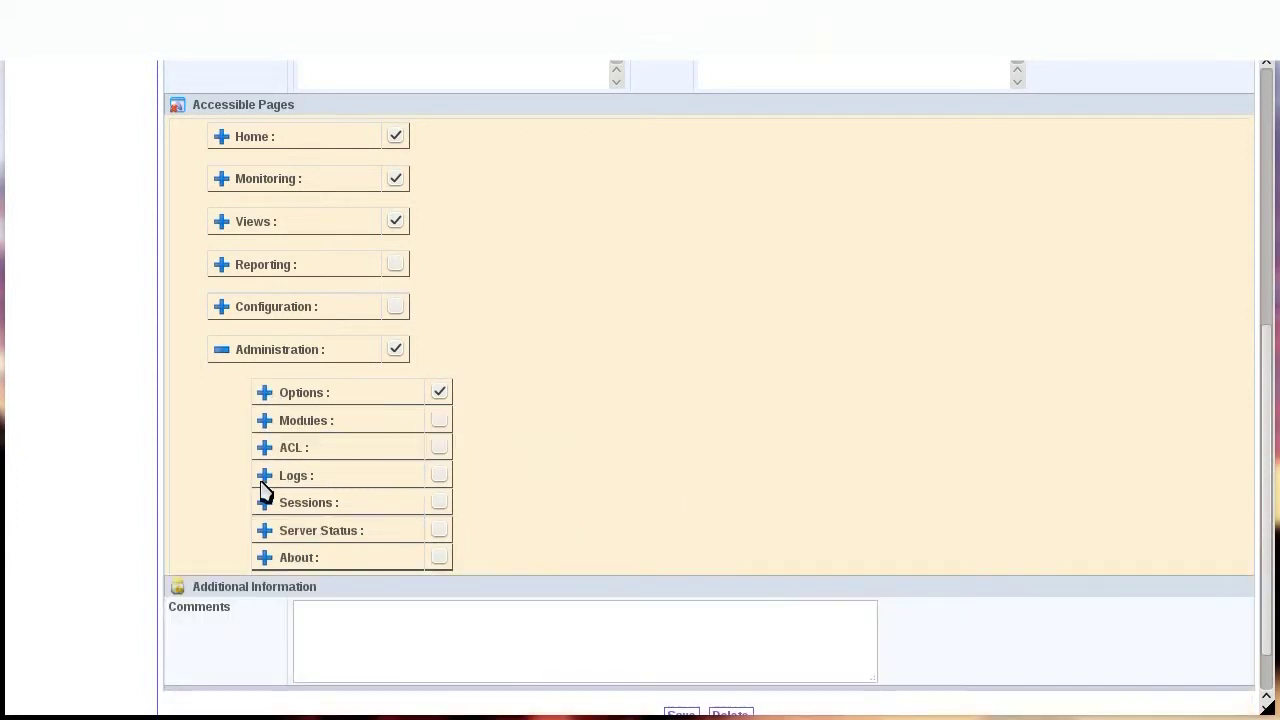
Grant the About, Web Site, Forum, Wiki and Donate pages, then save the menu rule.
click(265, 560)
scroll(766, 508, down, 1)
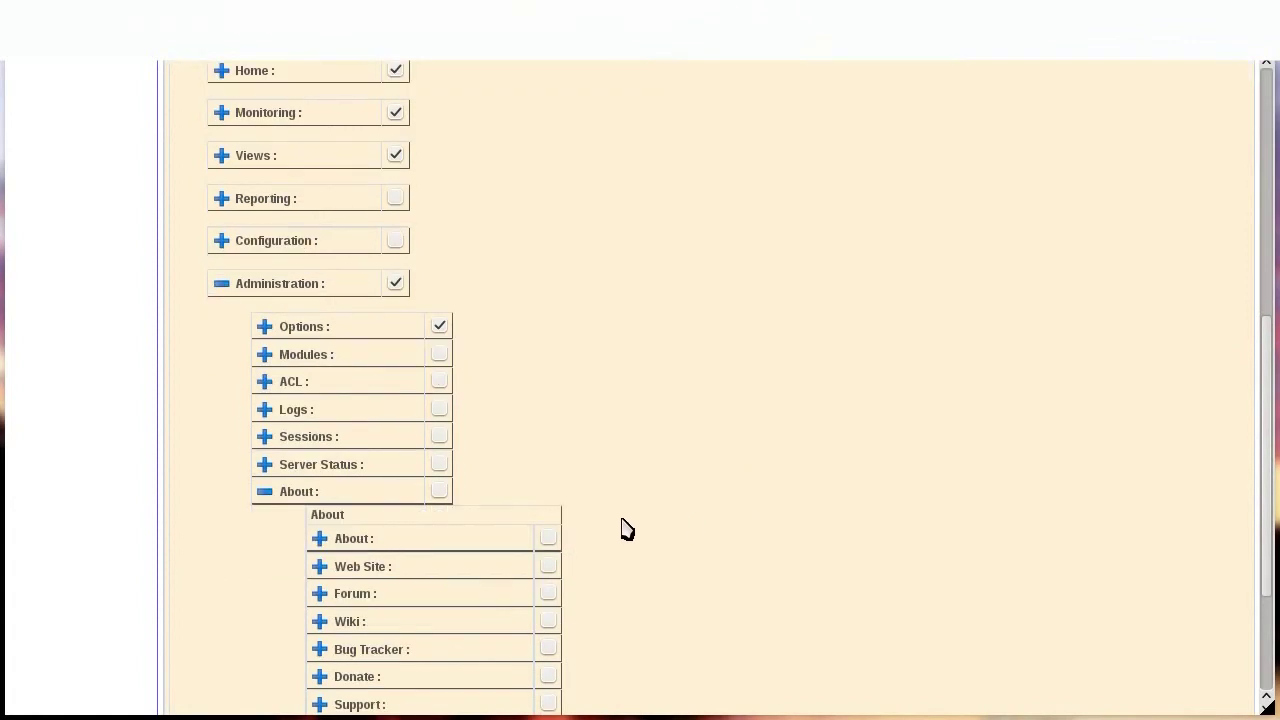
click(557, 538)
scroll(646, 526, down, 3)
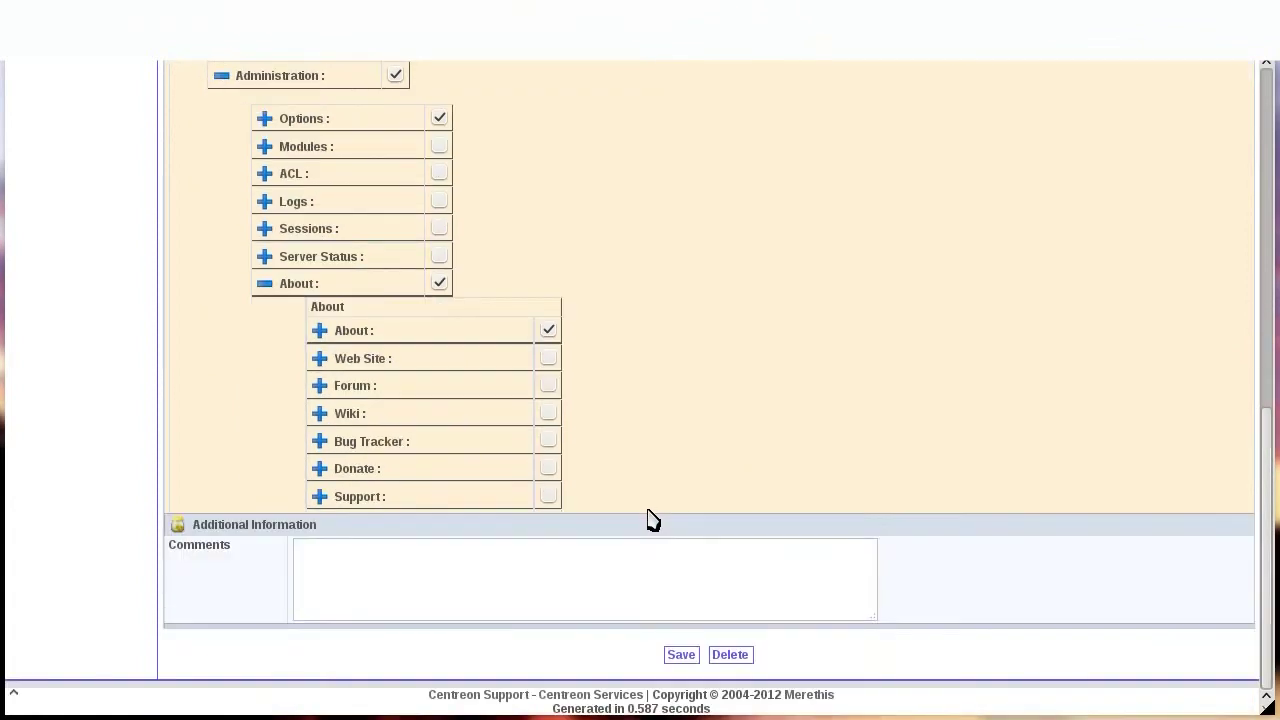
click(549, 358)
click(548, 385)
click(548, 415)
click(548, 468)
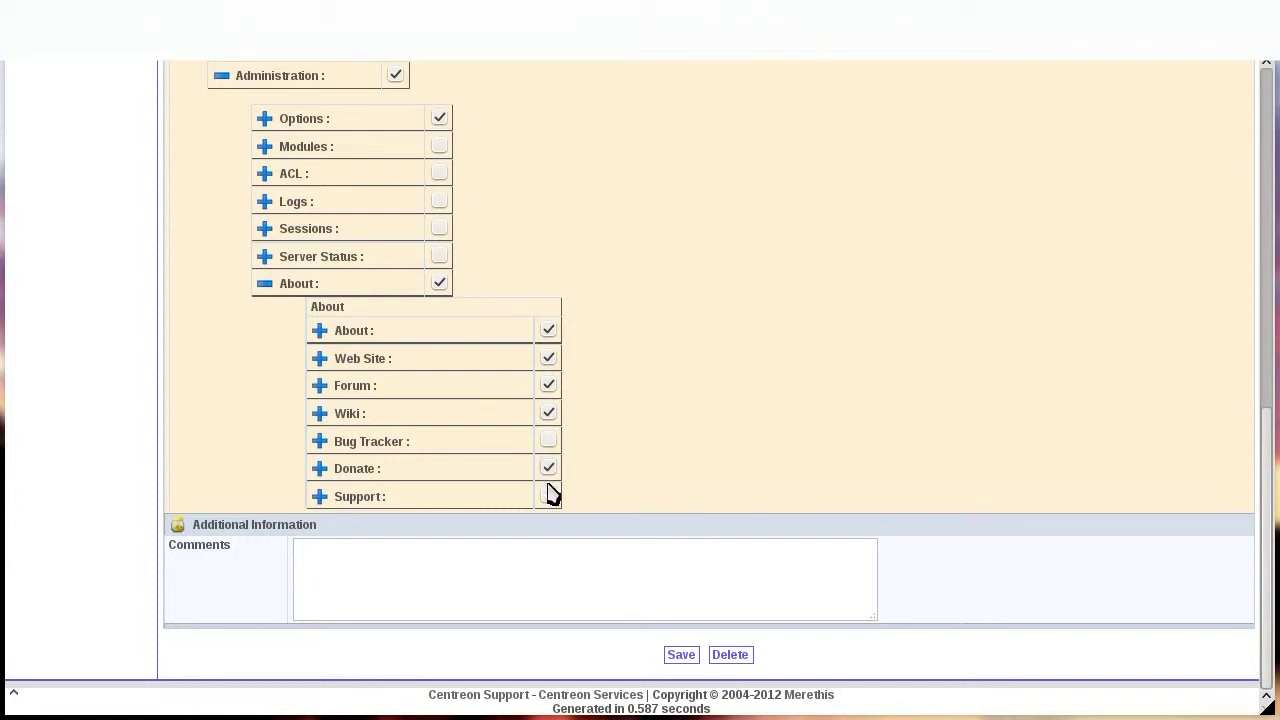
click(680, 655)
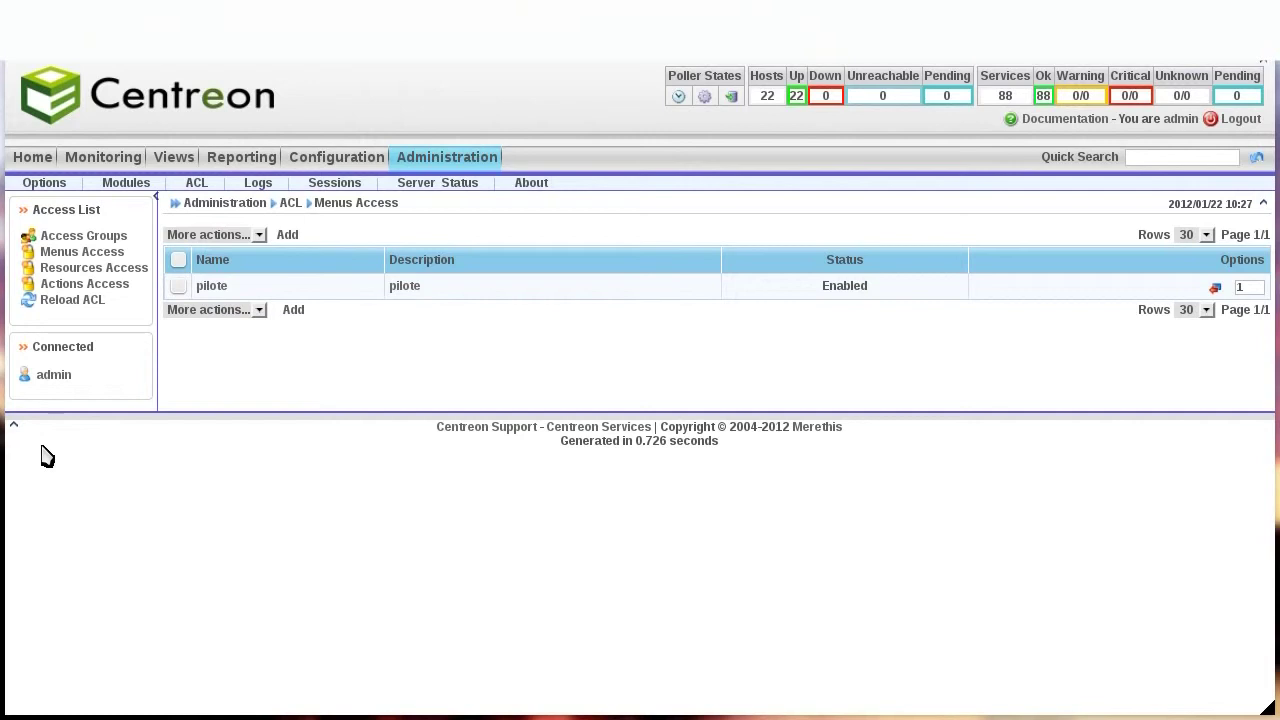
Start a new resource access rule named 'pilote' and link the pilote group.
click(122, 268)
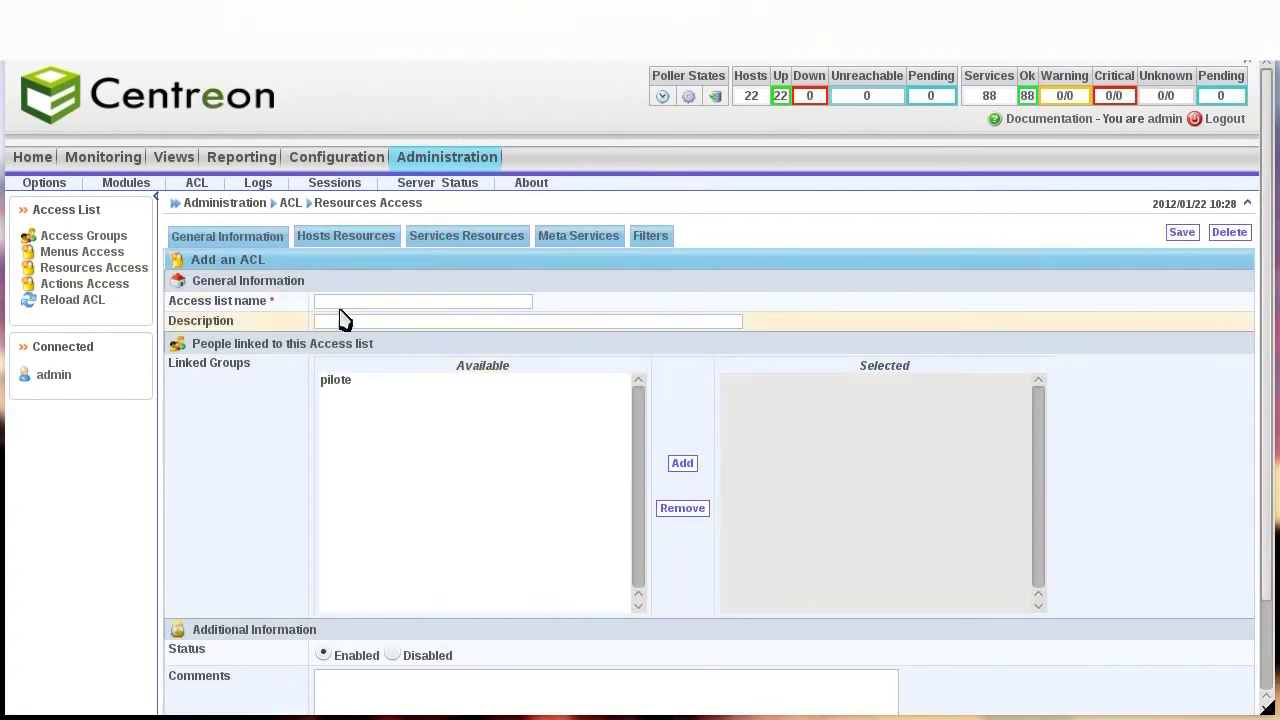
click(345, 300)
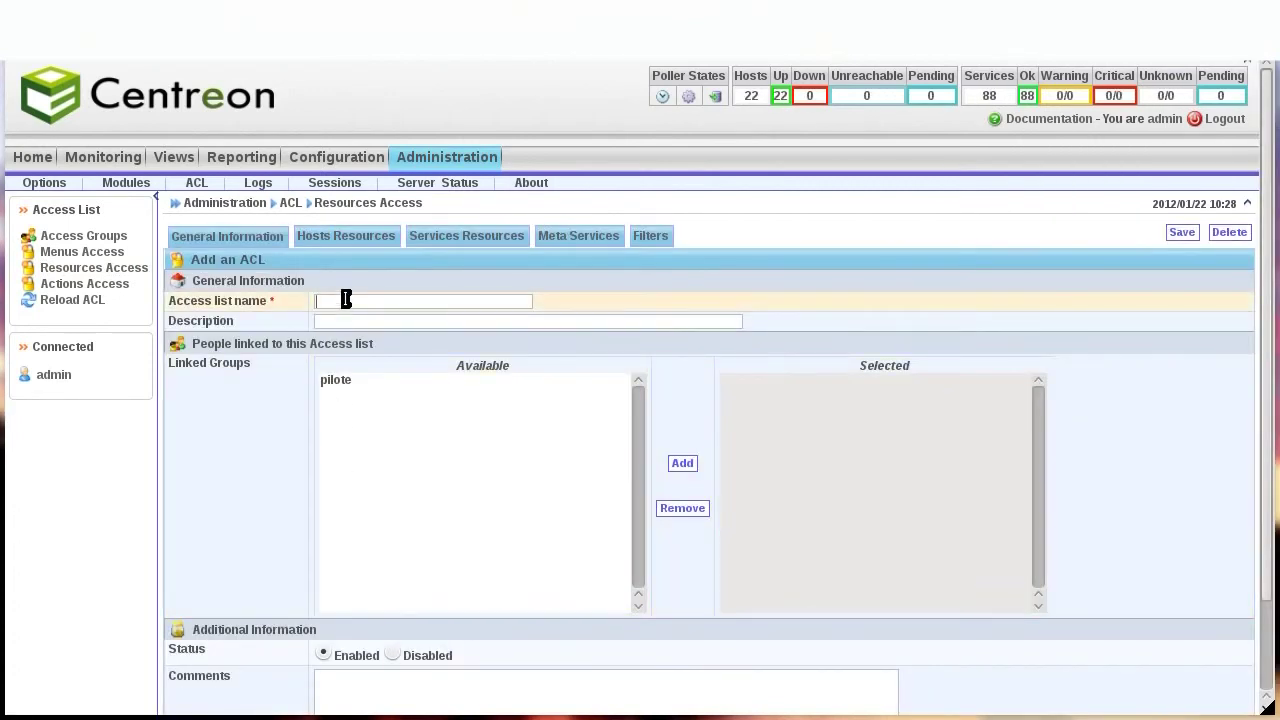
text(pilotepil)
key(Tab)
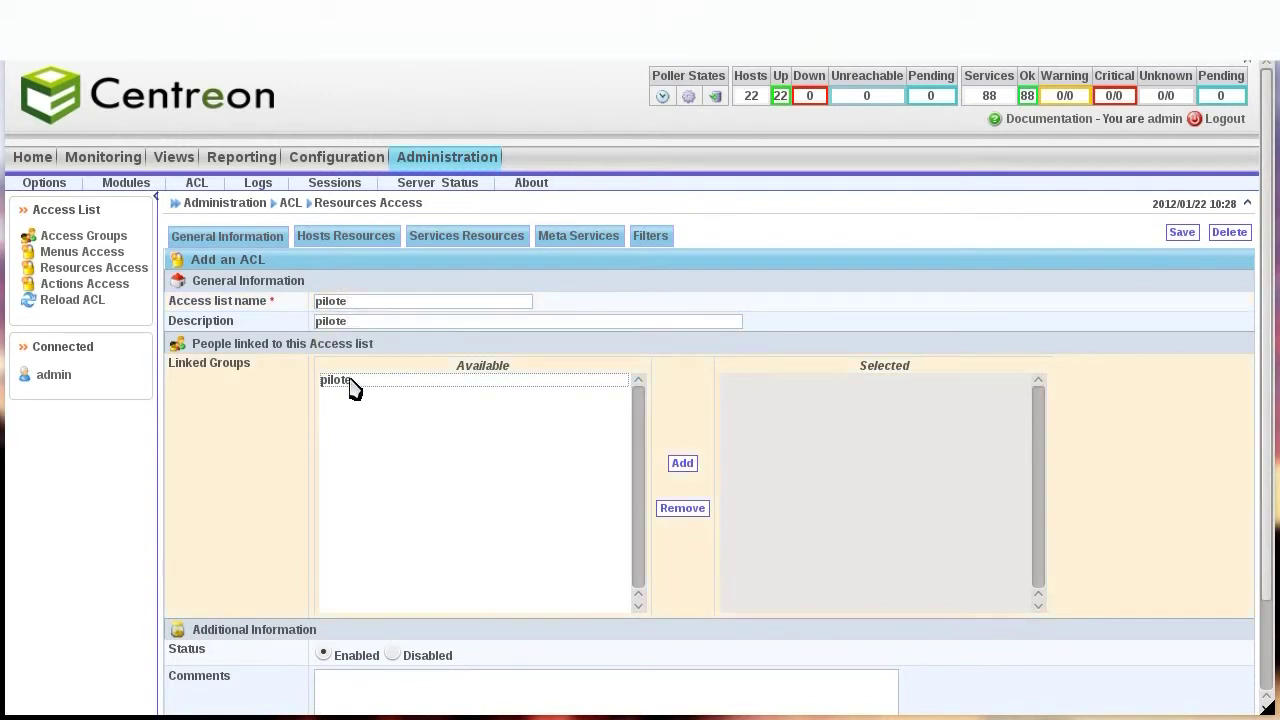
double_click(350, 388)
Include all hosts and all host groups in the rule, then save it.
click(352, 248)
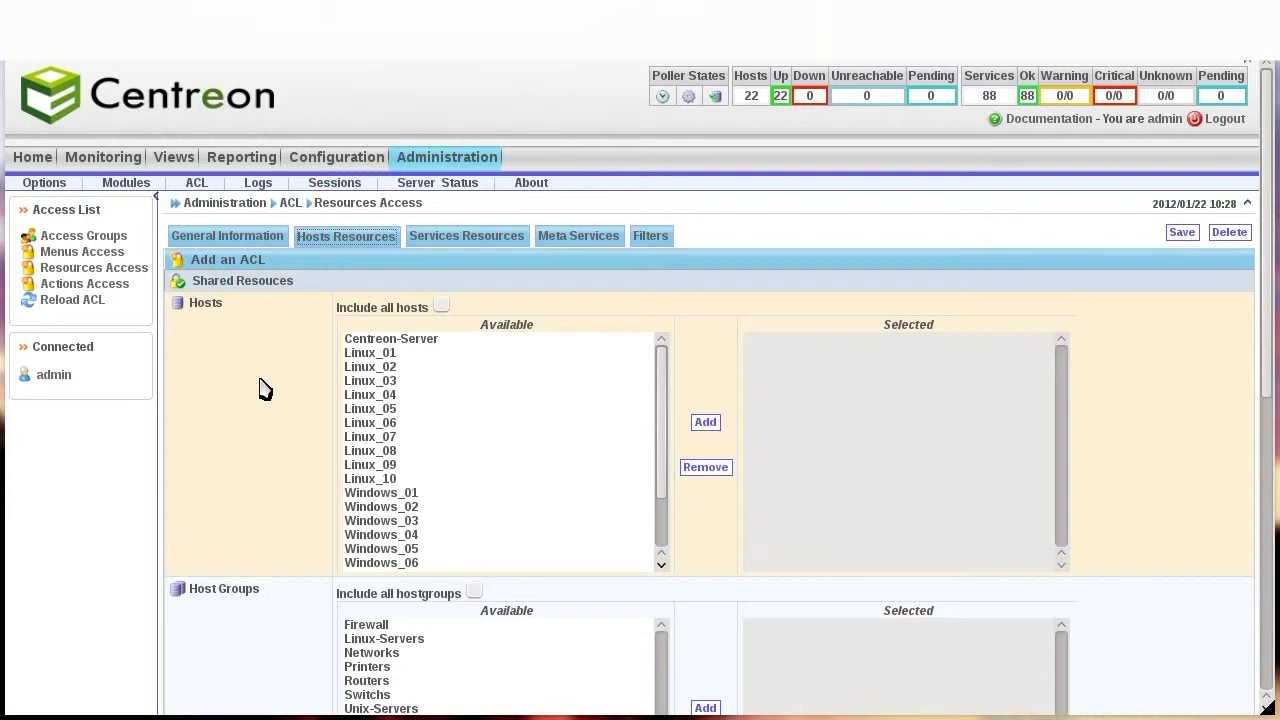
click(441, 306)
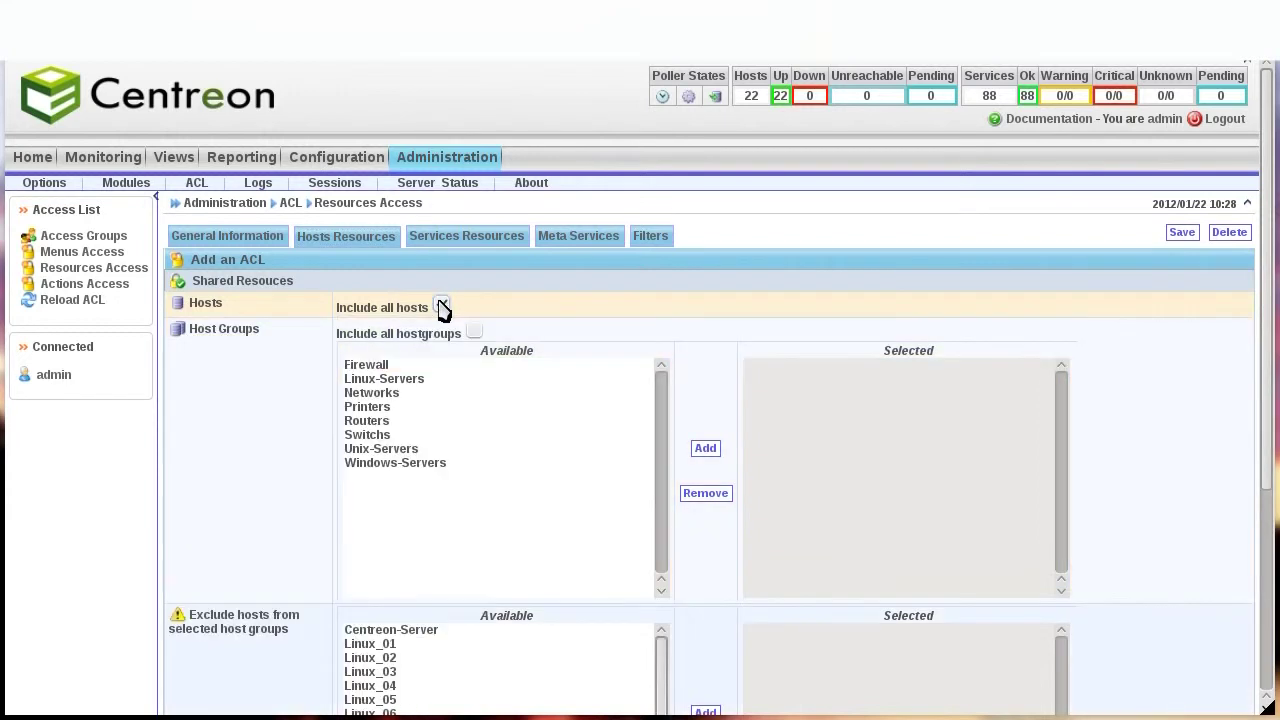
click(474, 332)
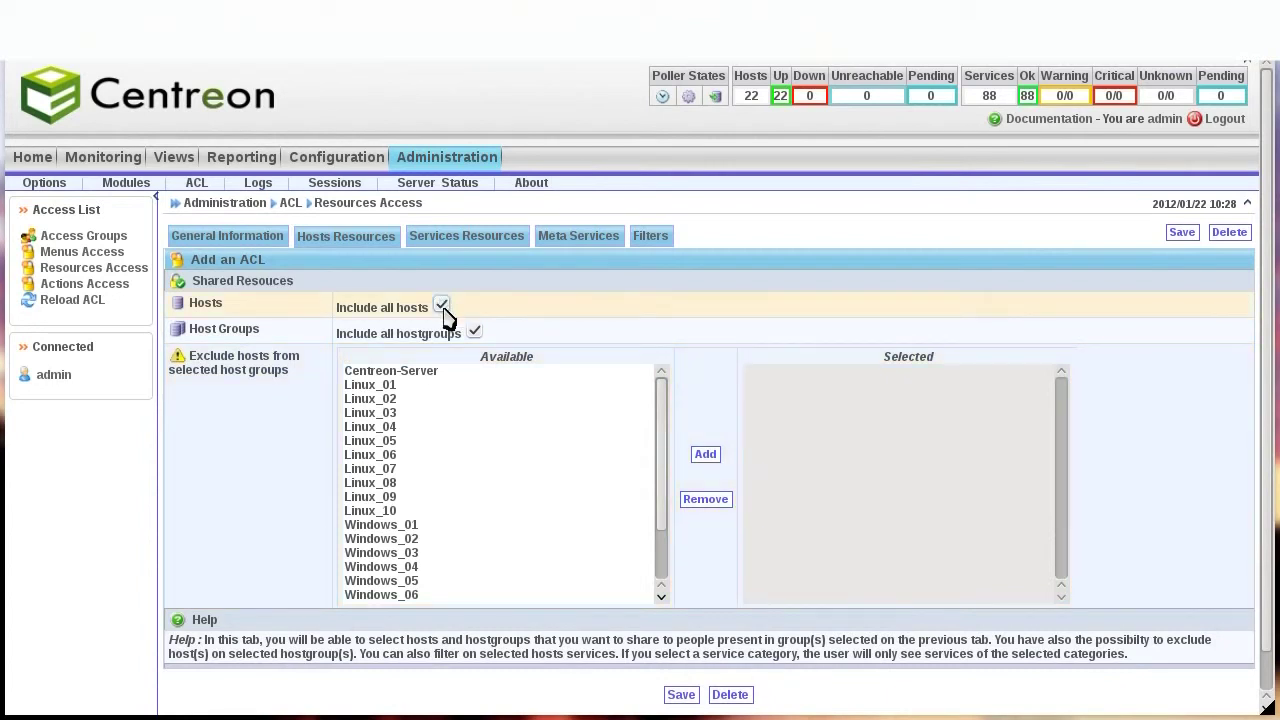
scroll(551, 346, down, 1)
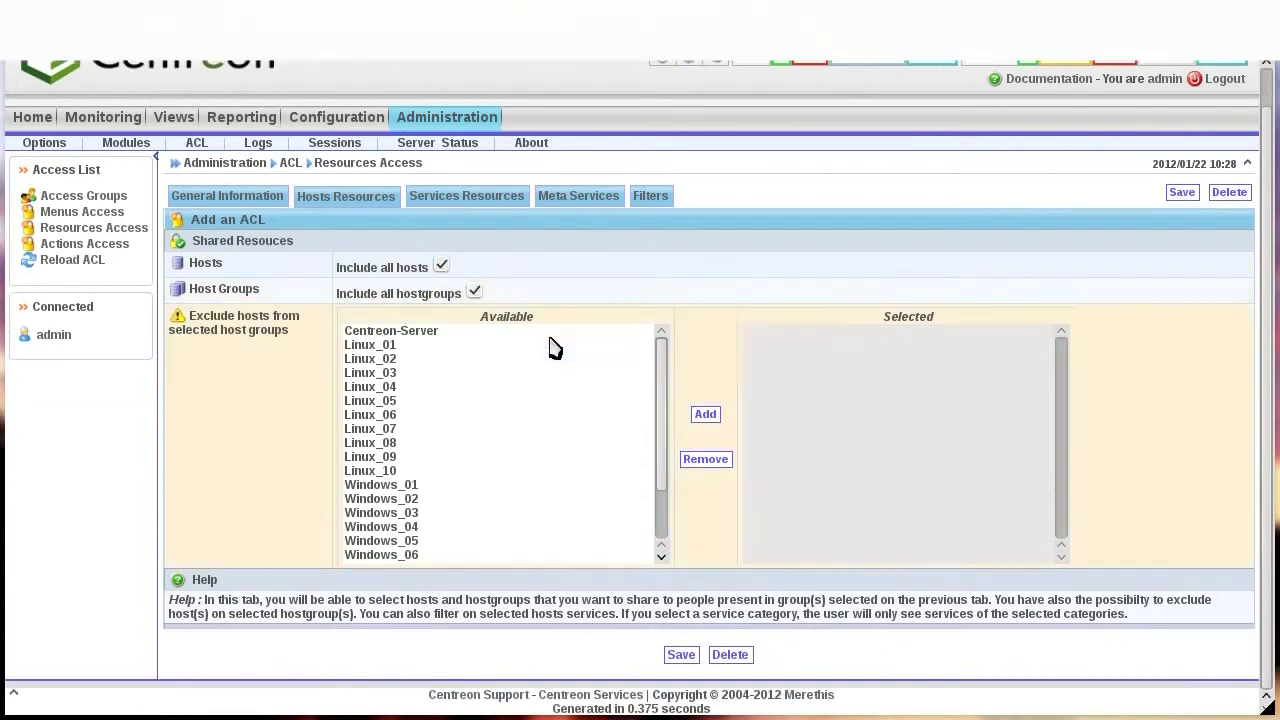
click(684, 656)
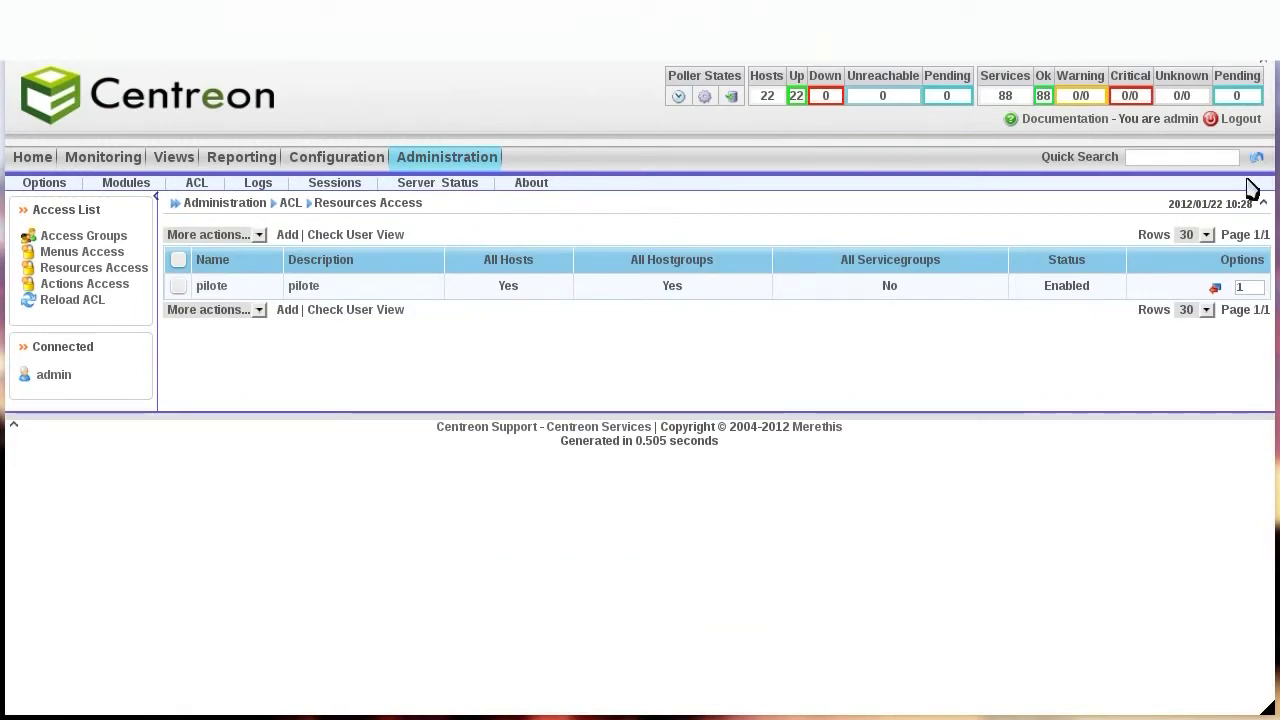
Log out of admin and log in as pilote with its password.
click(1240, 119)
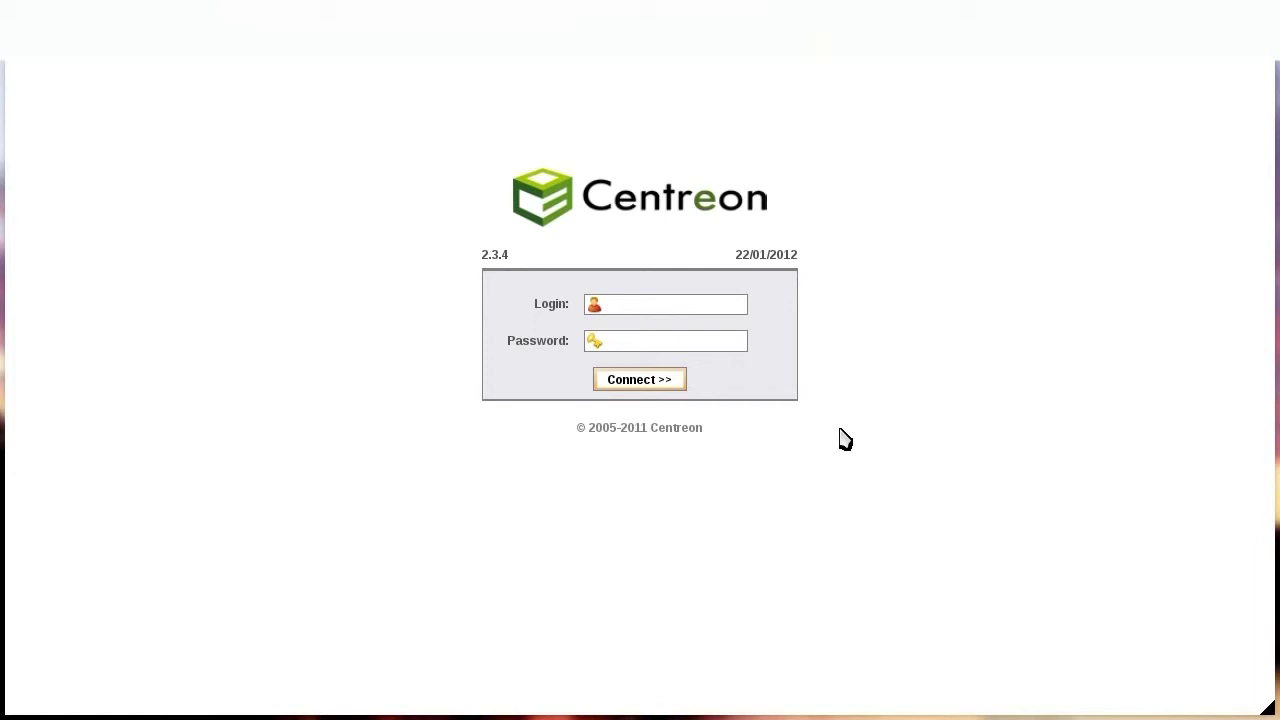
text(pilote)
key(Tab)
text(pilote)
key(Return)
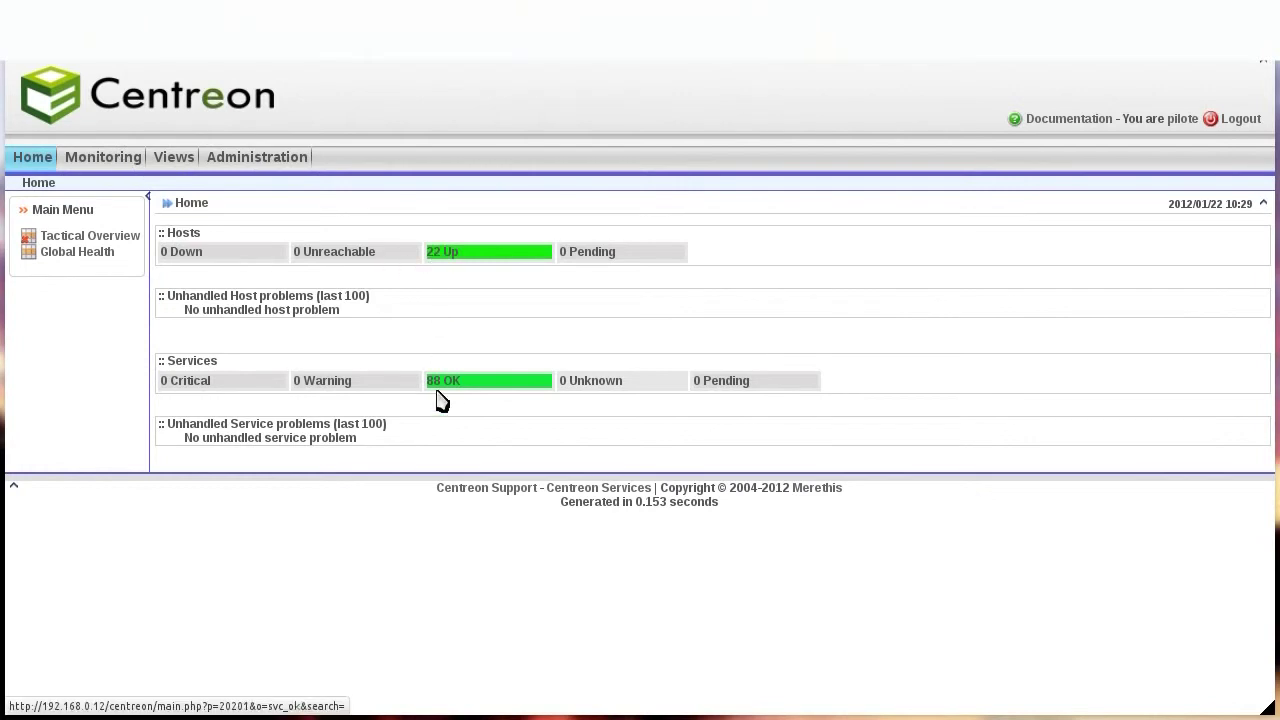
As pilote, list all monitored services and open the Disk-/ graph for Centreon-Server.
mouse_move(112, 162)
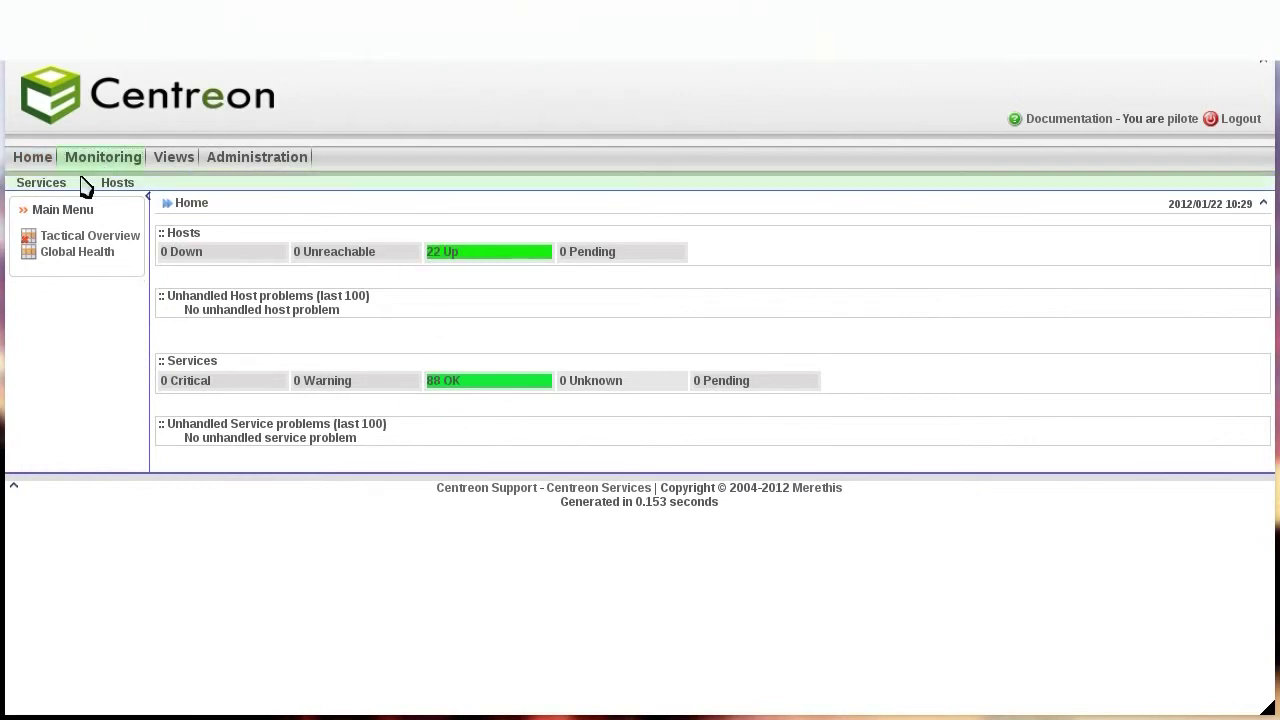
click(54, 189)
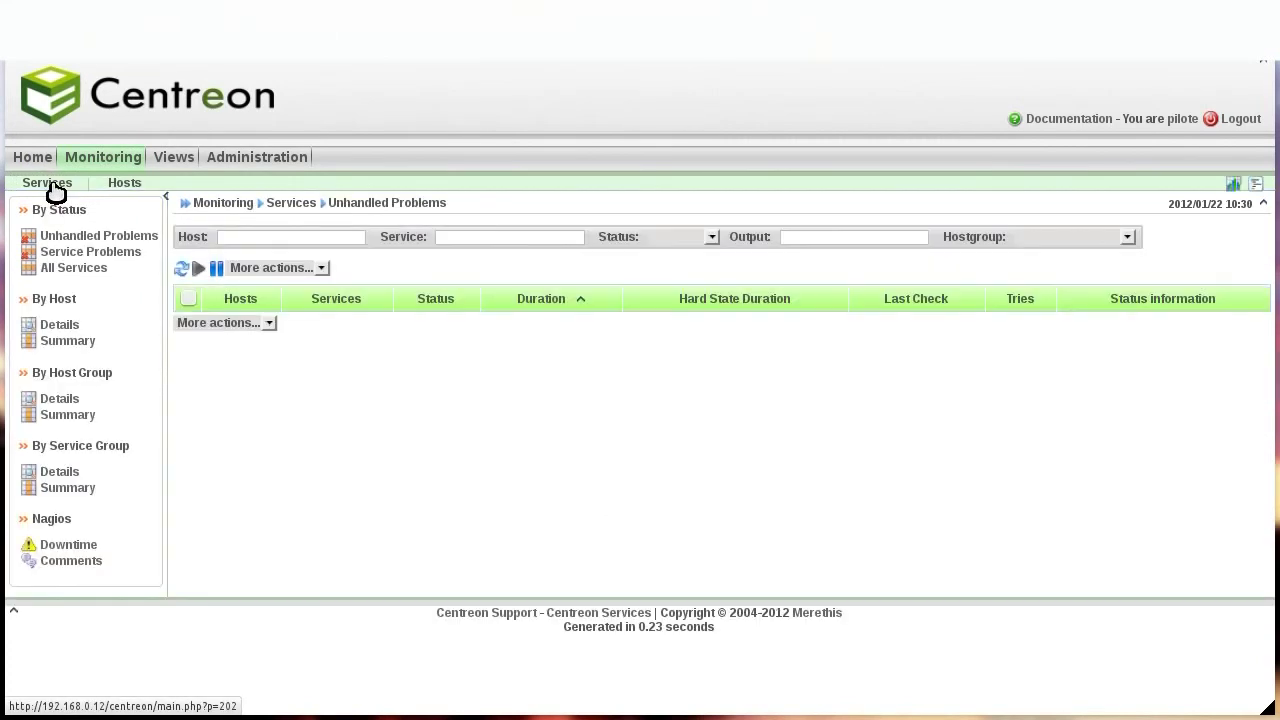
click(60, 268)
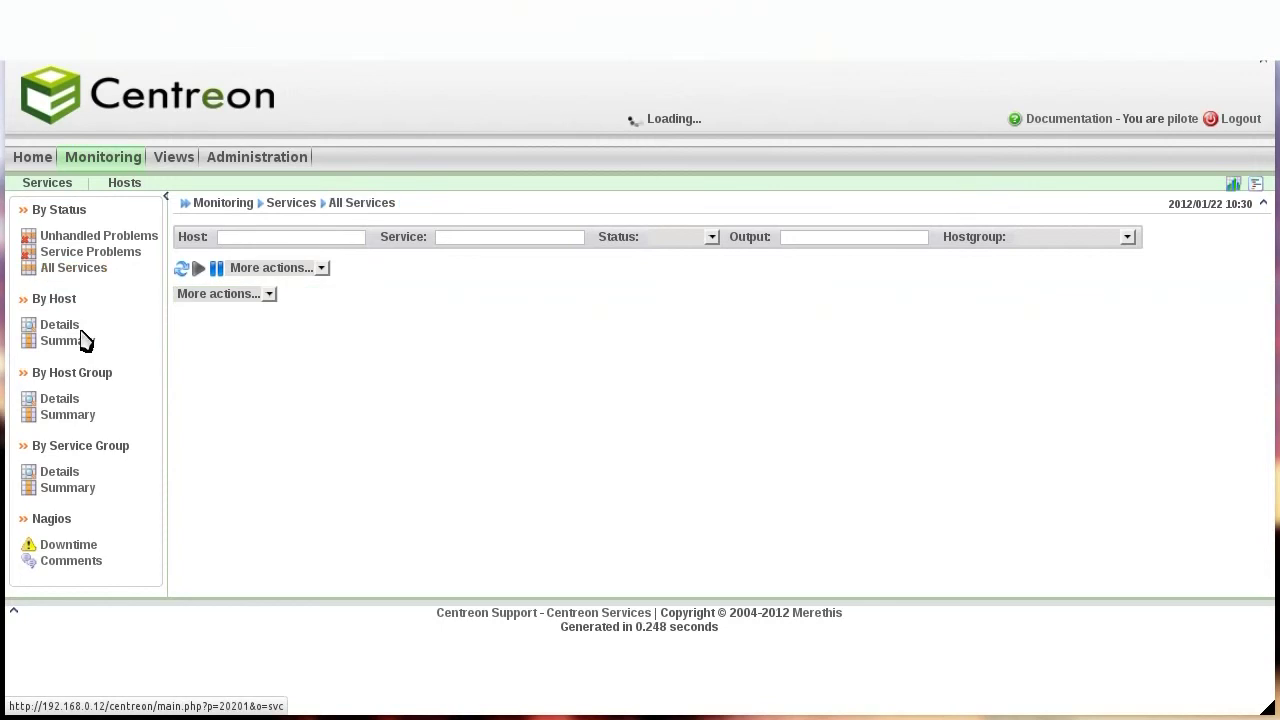
scroll(85, 340, down, 3)
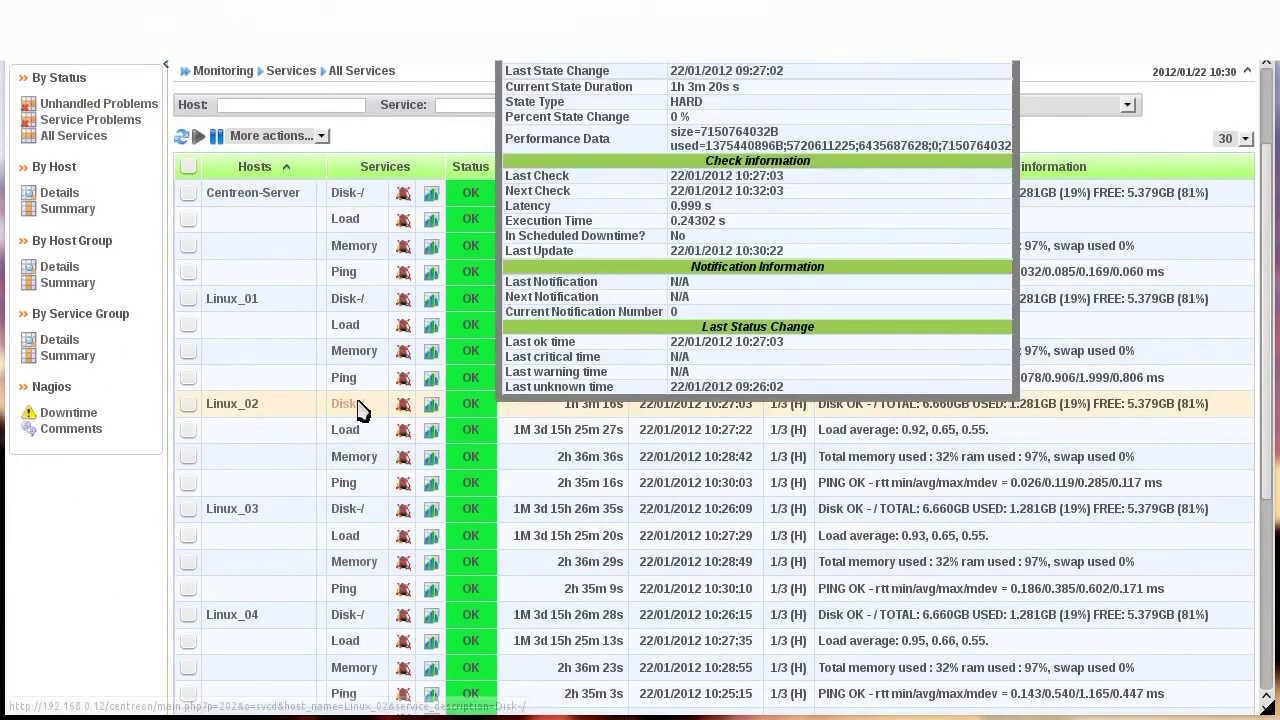
scroll(428, 298, up, 3)
mouse_move(431, 337)
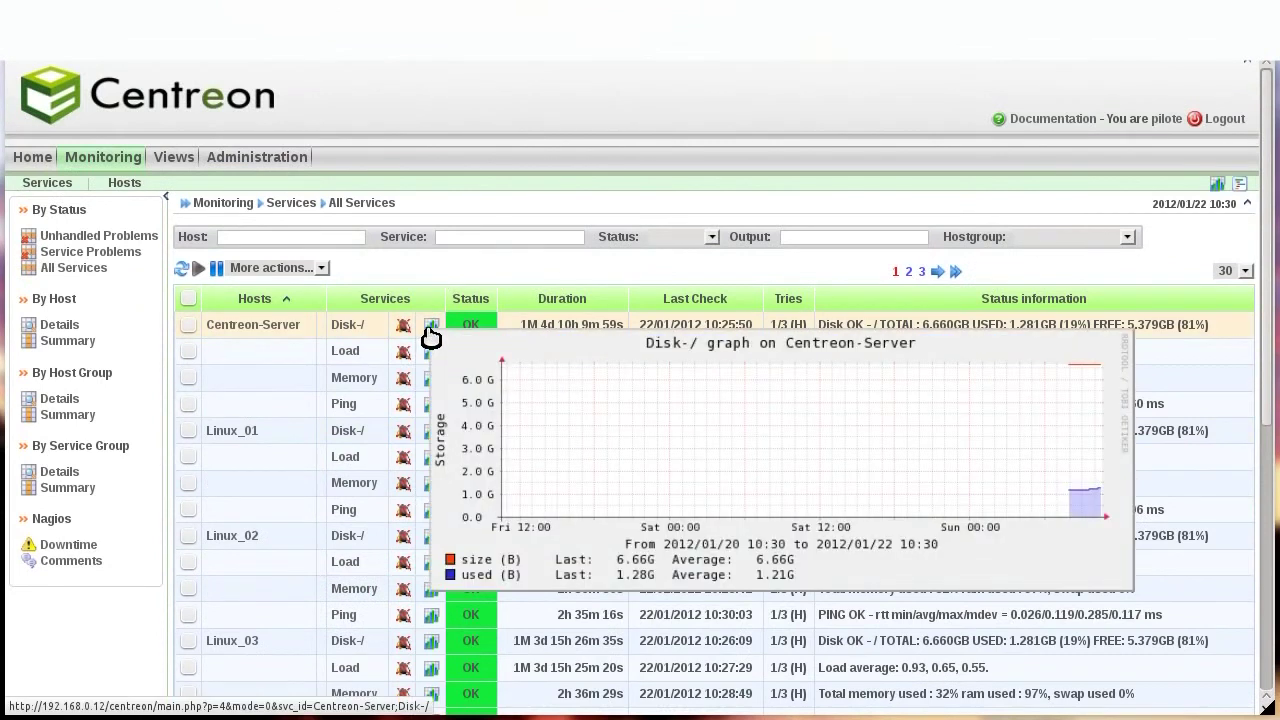
mouse_move(434, 360)
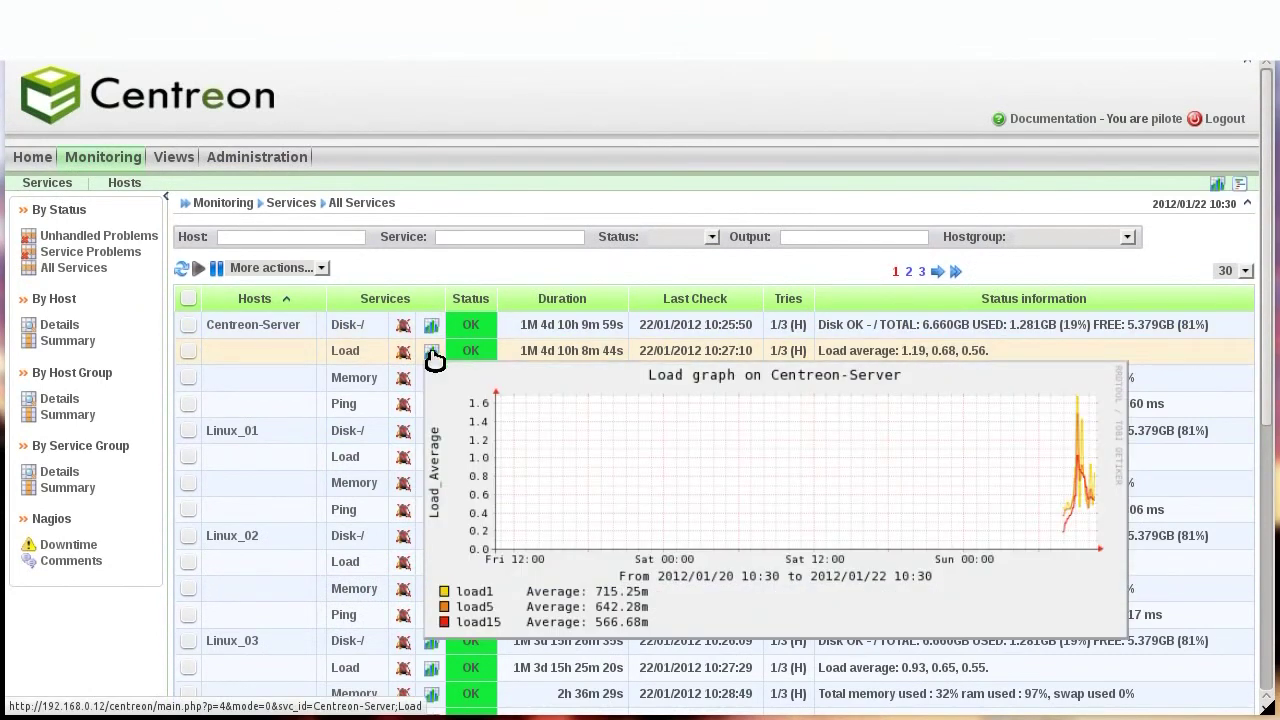
click(434, 335)
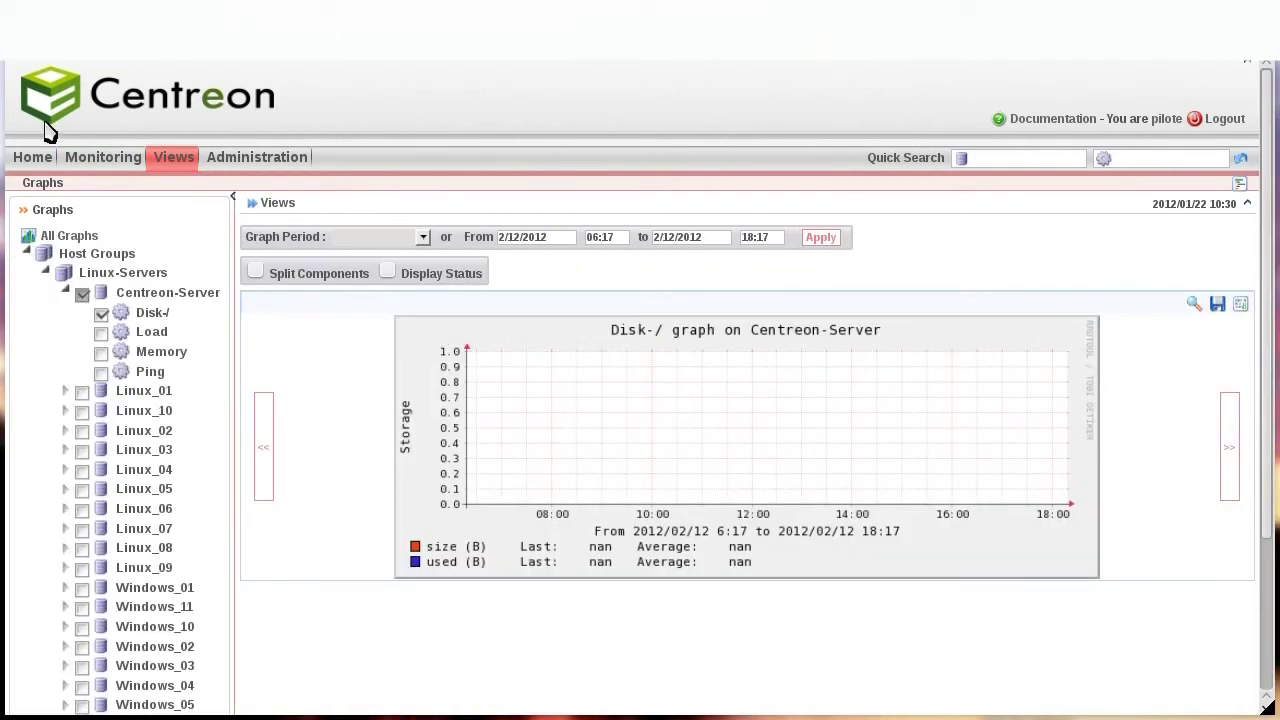
List all monitored hosts under Monitoring > Hosts, then go to the graphs page.
click(104, 162)
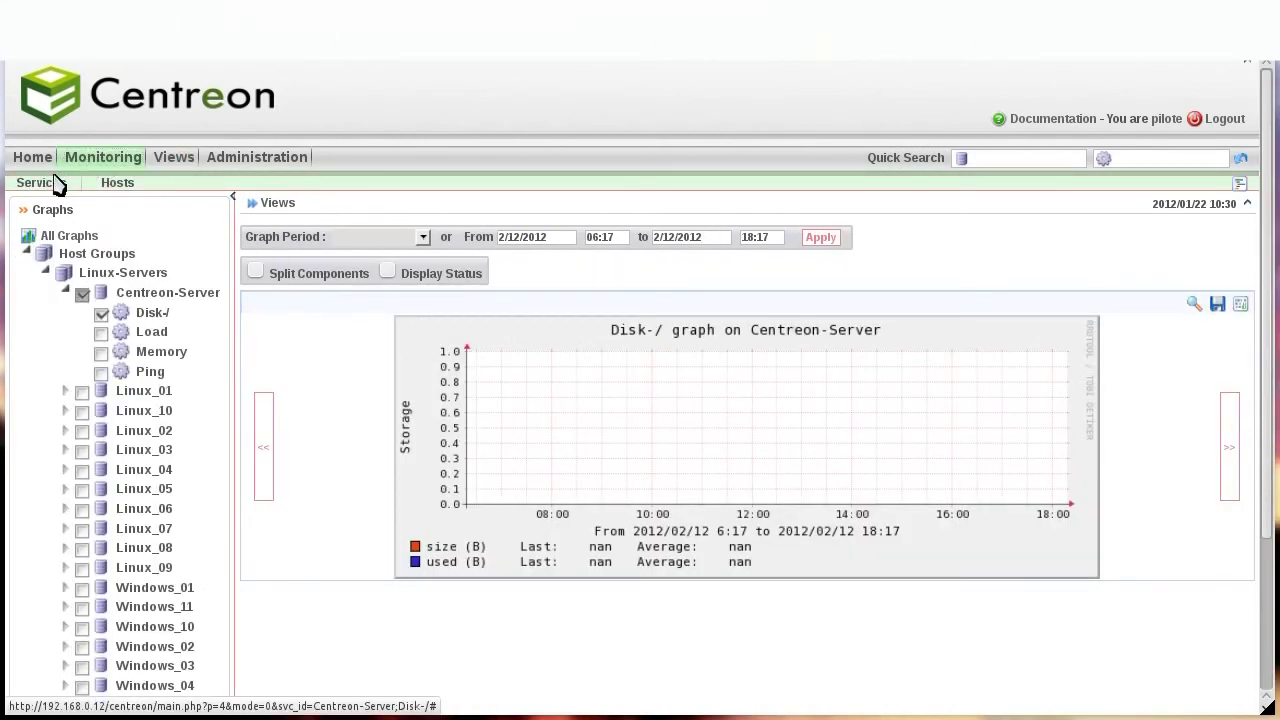
click(48, 184)
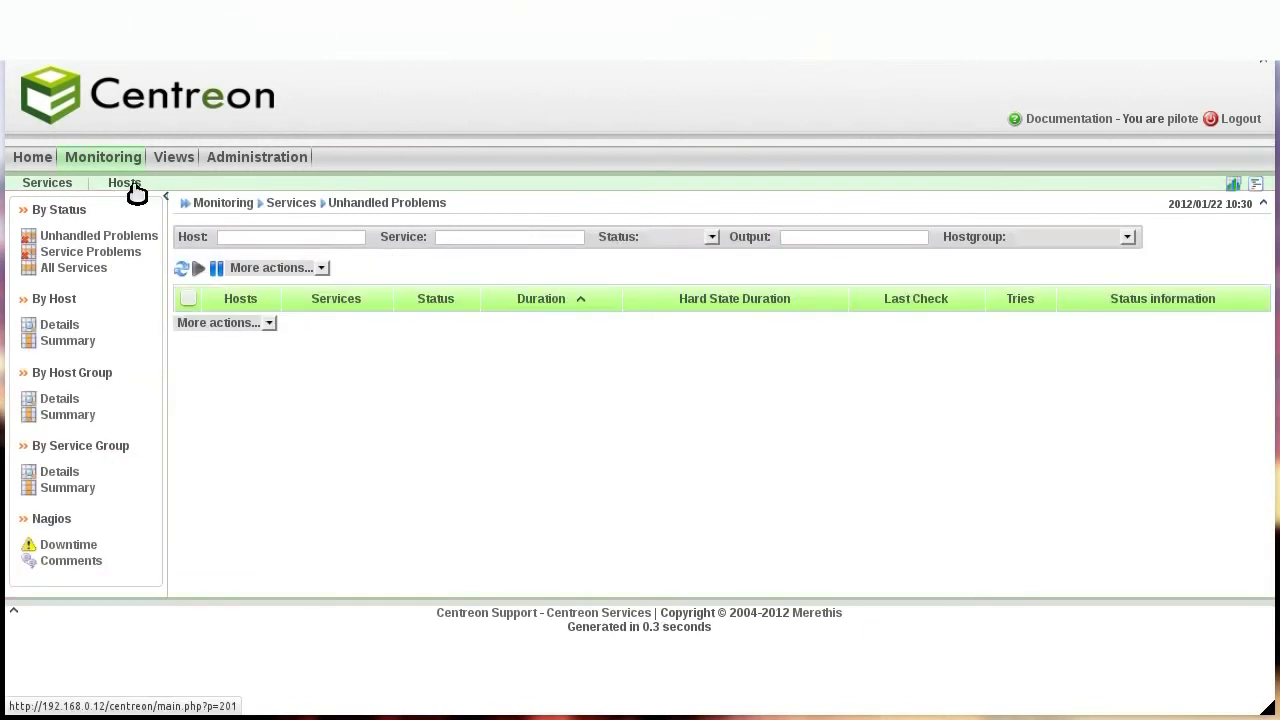
click(131, 186)
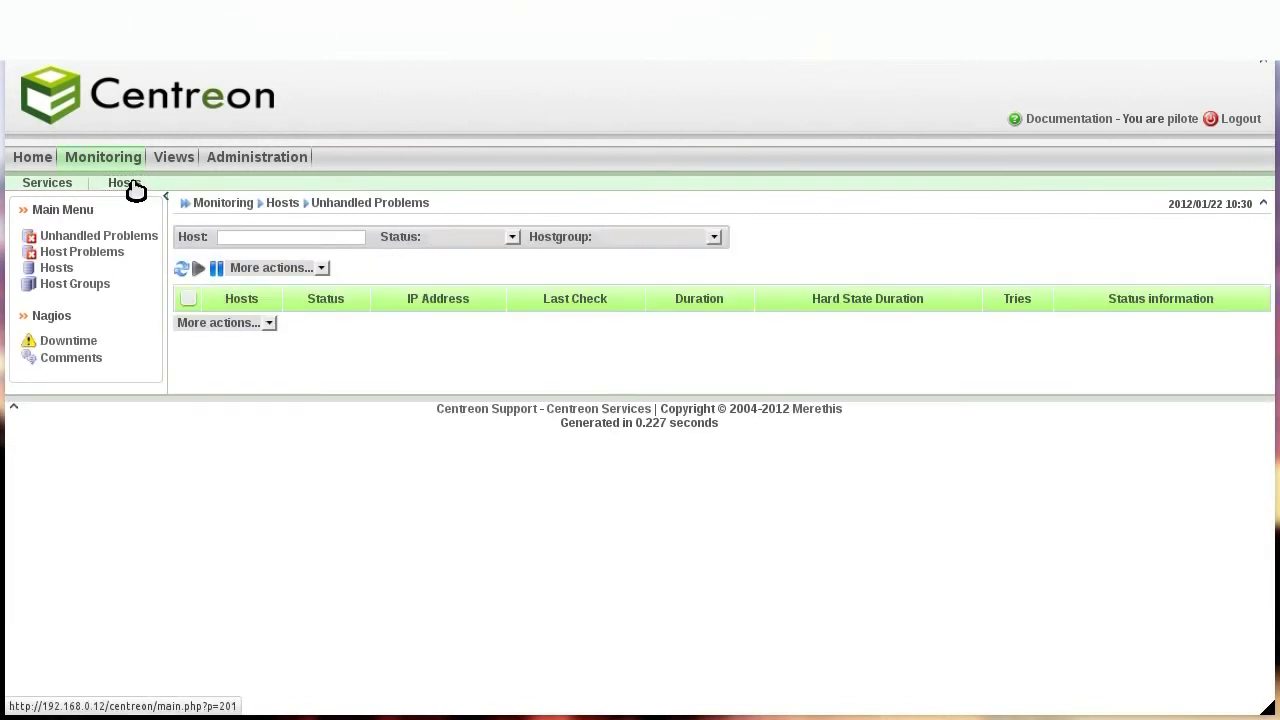
click(60, 270)
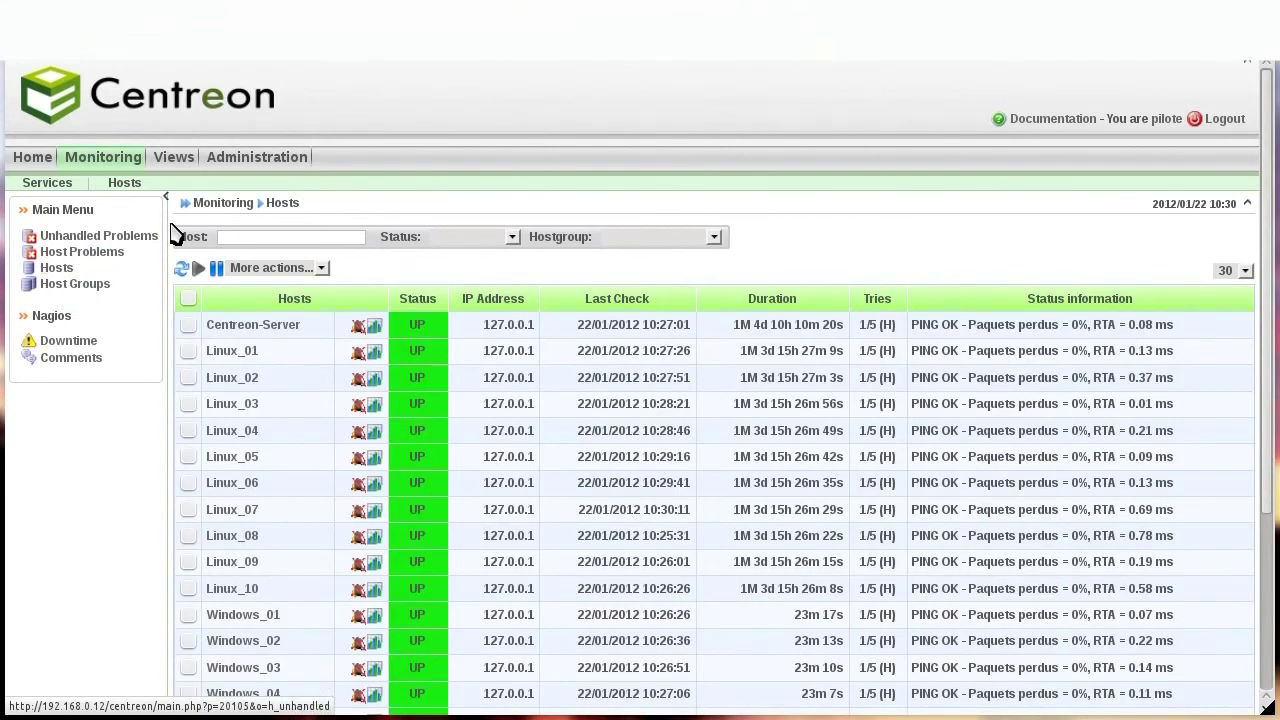
mouse_move(172, 160)
click(40, 183)
Show graphs for Centreon-Server and Linux_02 under the Linux-Servers host group.
click(58, 255)
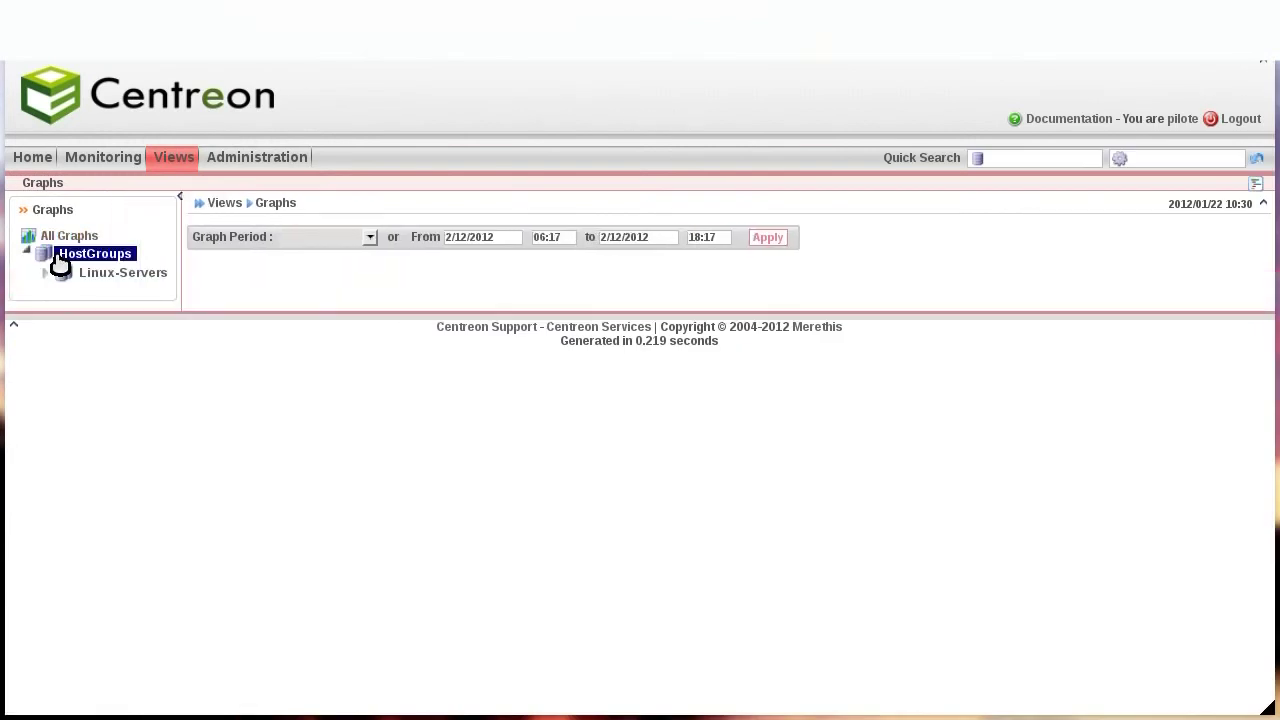
click(44, 279)
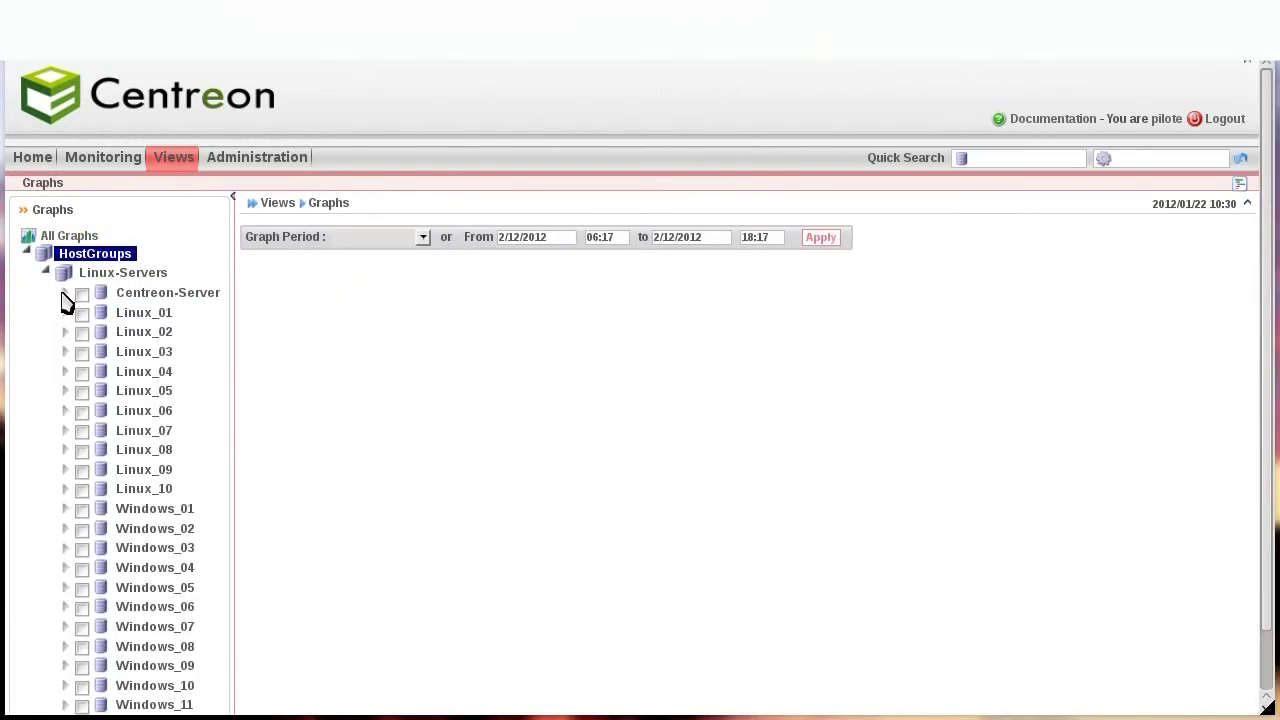
click(82, 297)
click(82, 314)
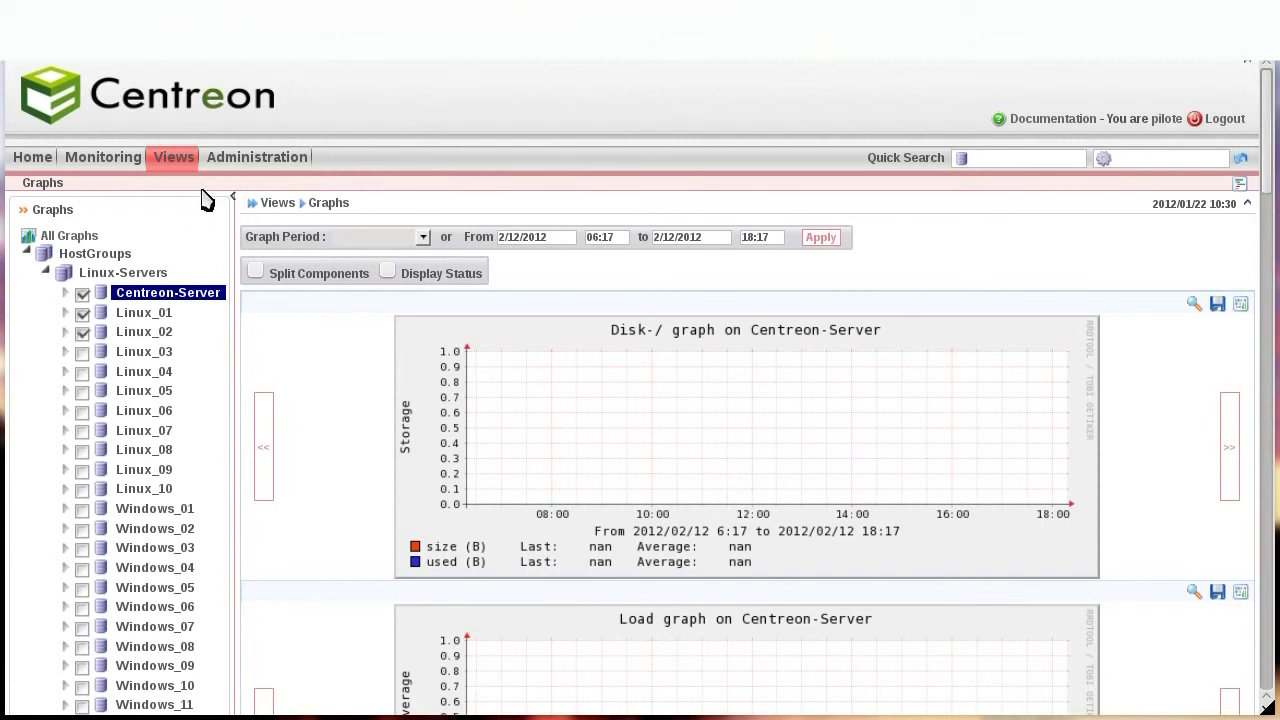
View the My Account settings, keeping the language as en_US.
mouse_move(241, 165)
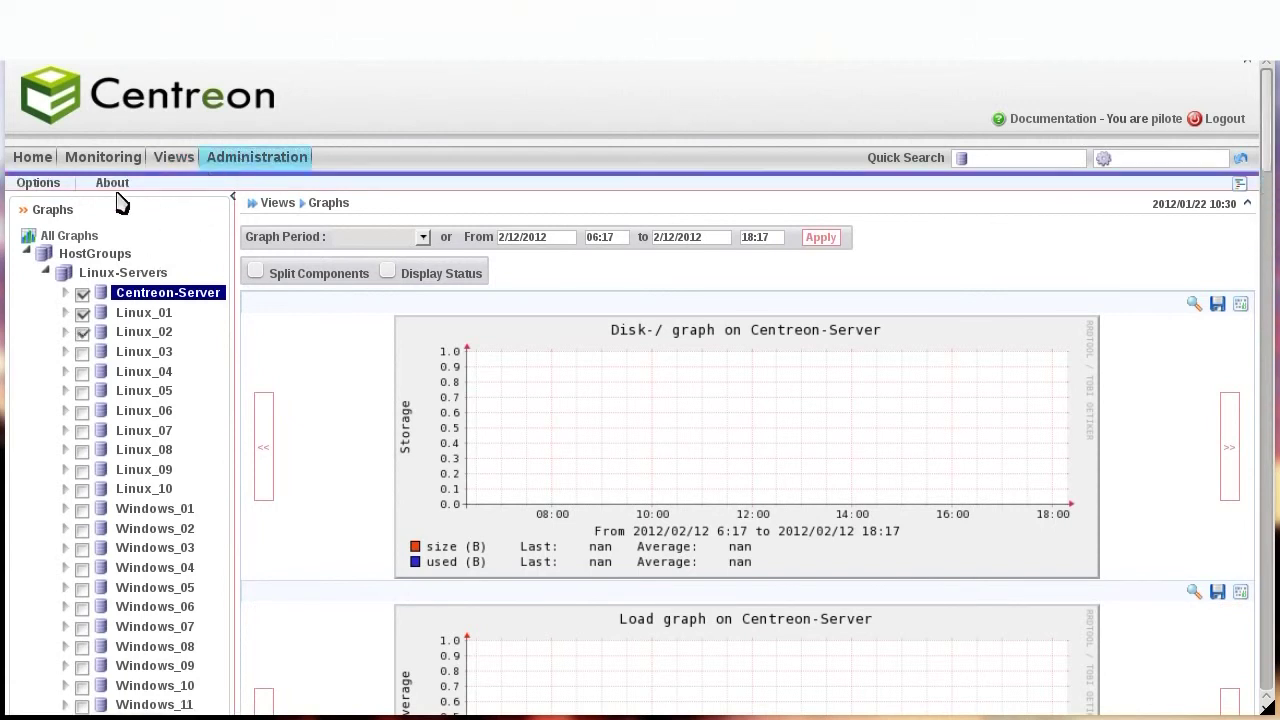
click(33, 188)
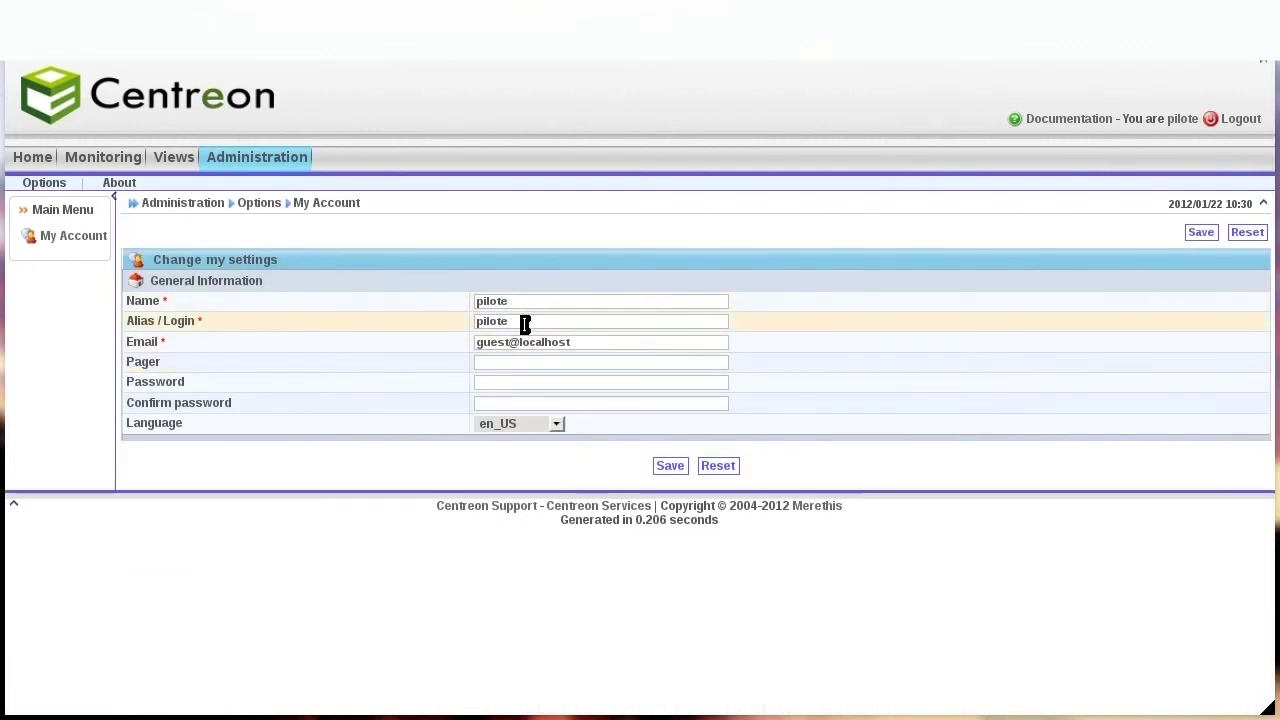
click(514, 428)
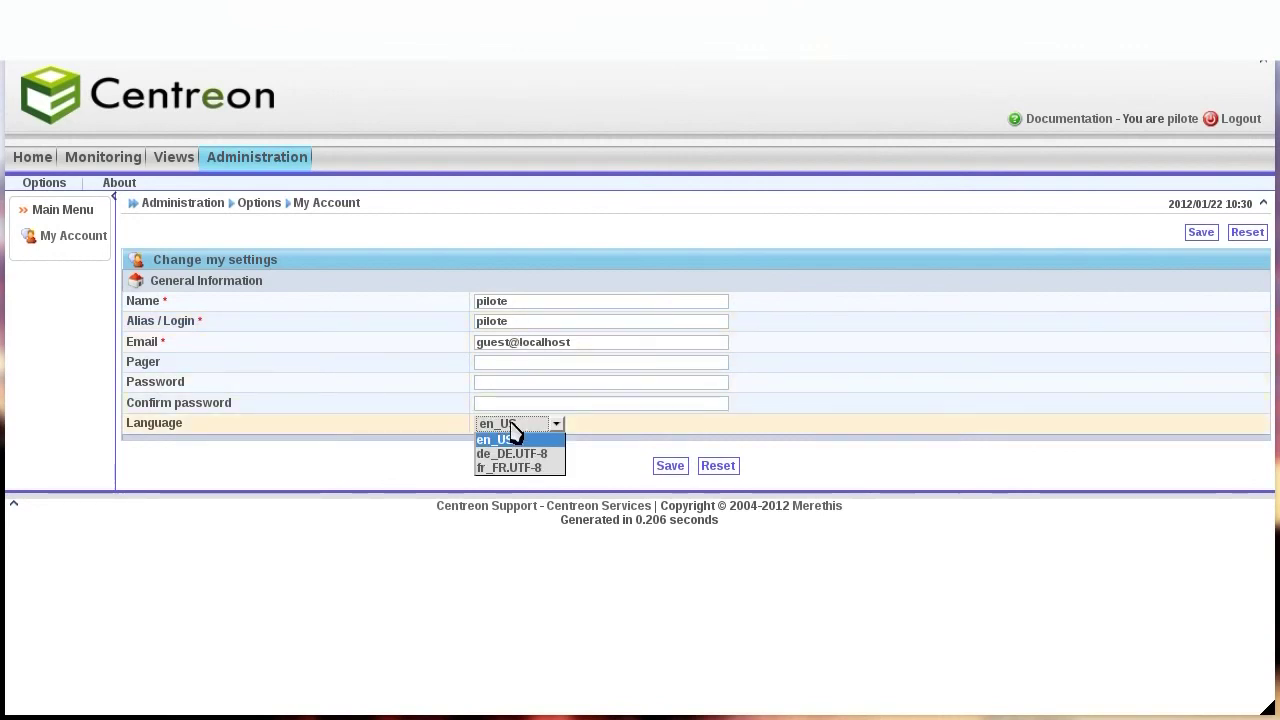
click(512, 430)
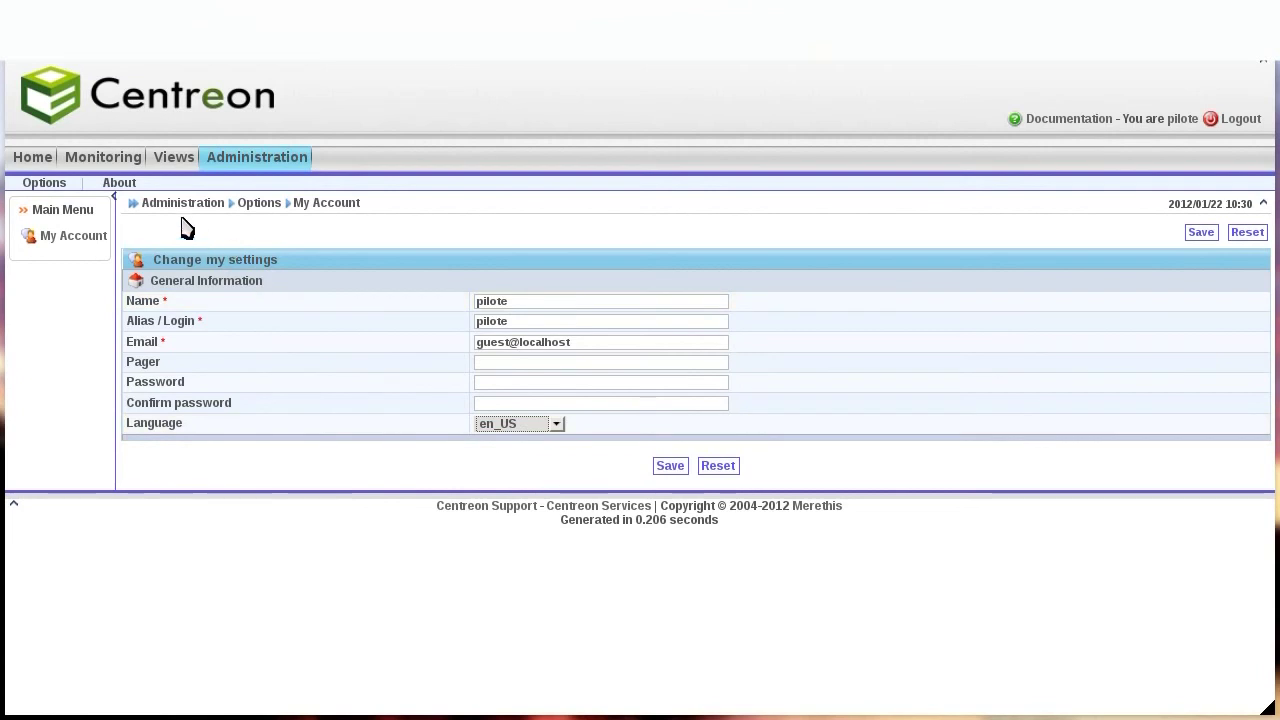
Review the About page for Centreon 2.3.4.
click(119, 182)
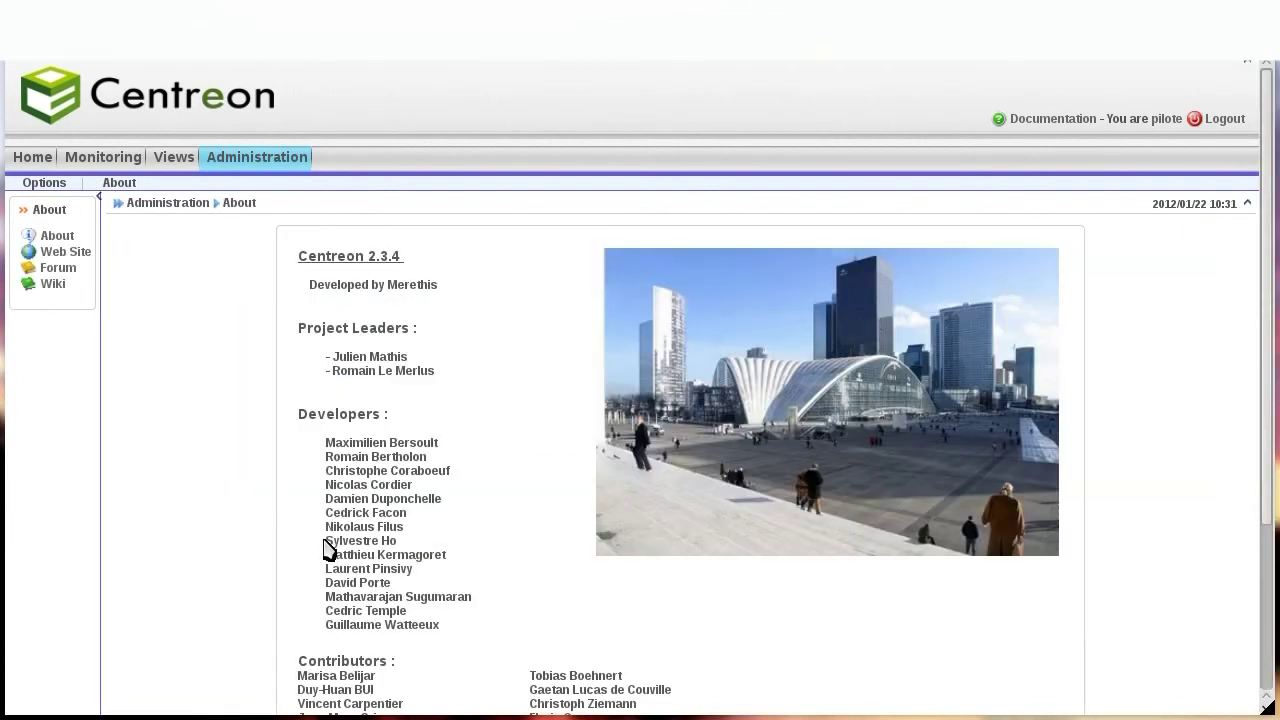
scroll(255, 305, down, 5)
scroll(255, 305, up, 5)
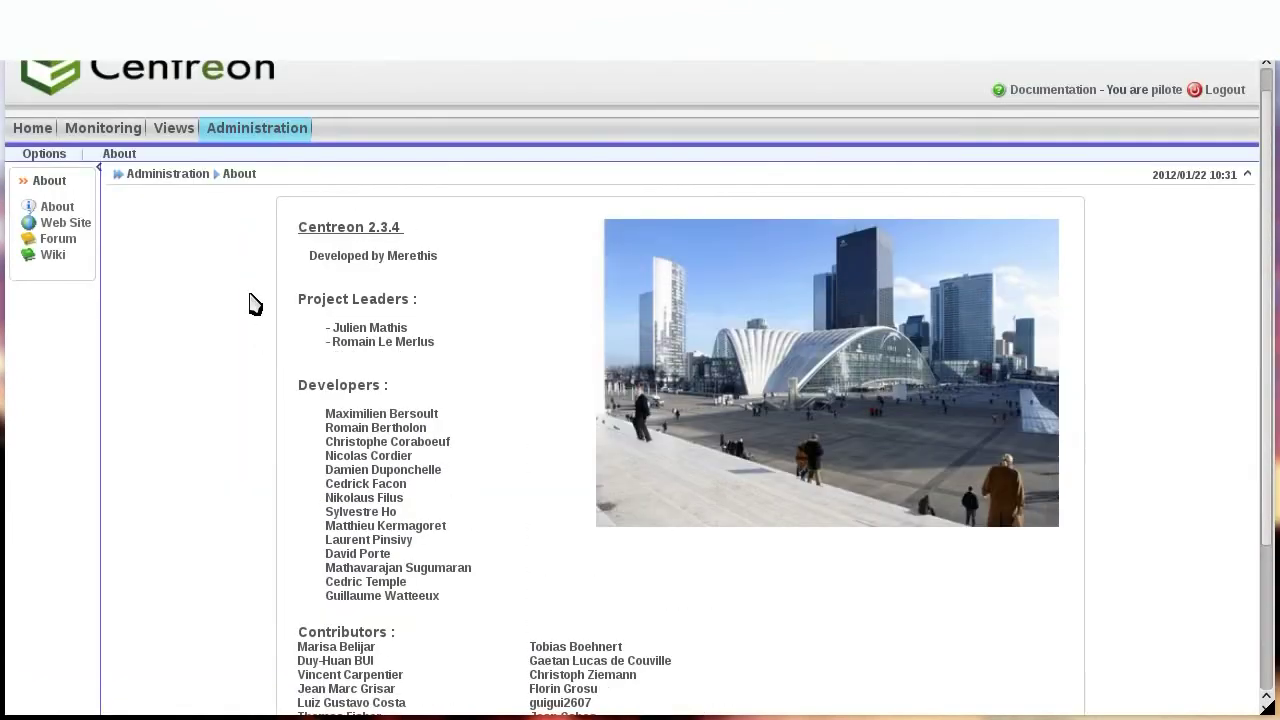
scroll(255, 305, down, 5)
scroll(255, 305, up, 5)
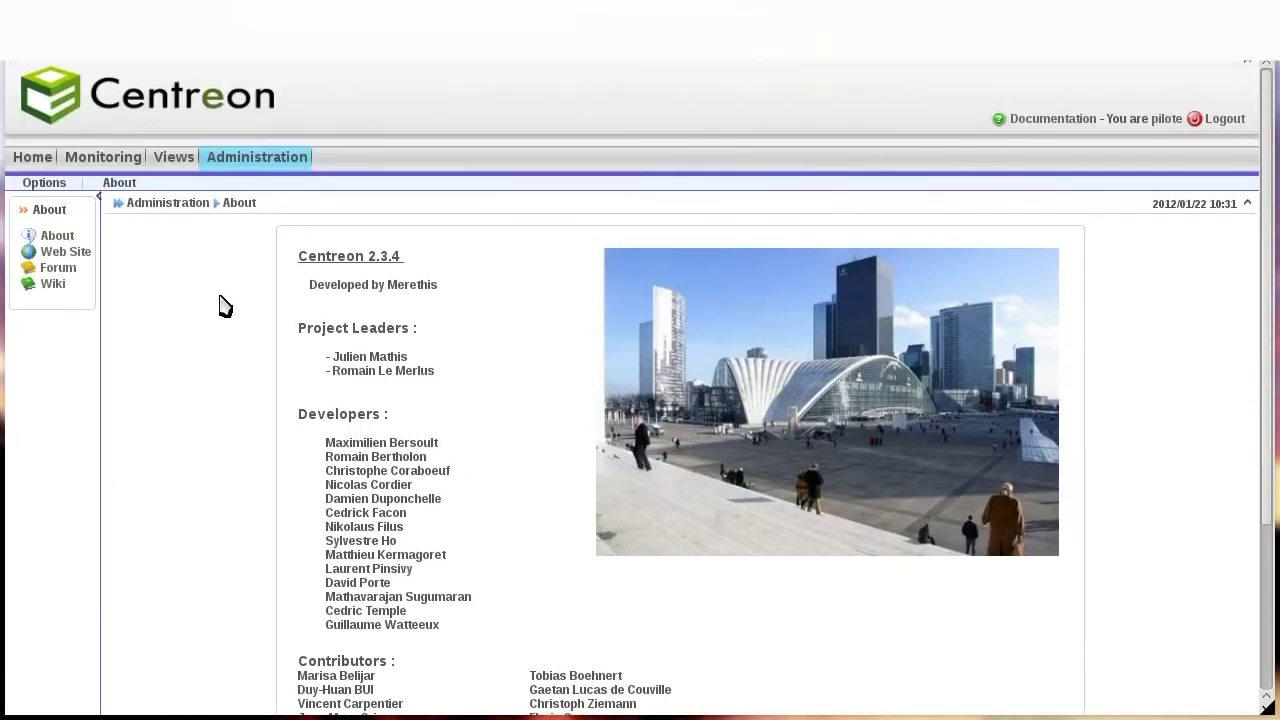